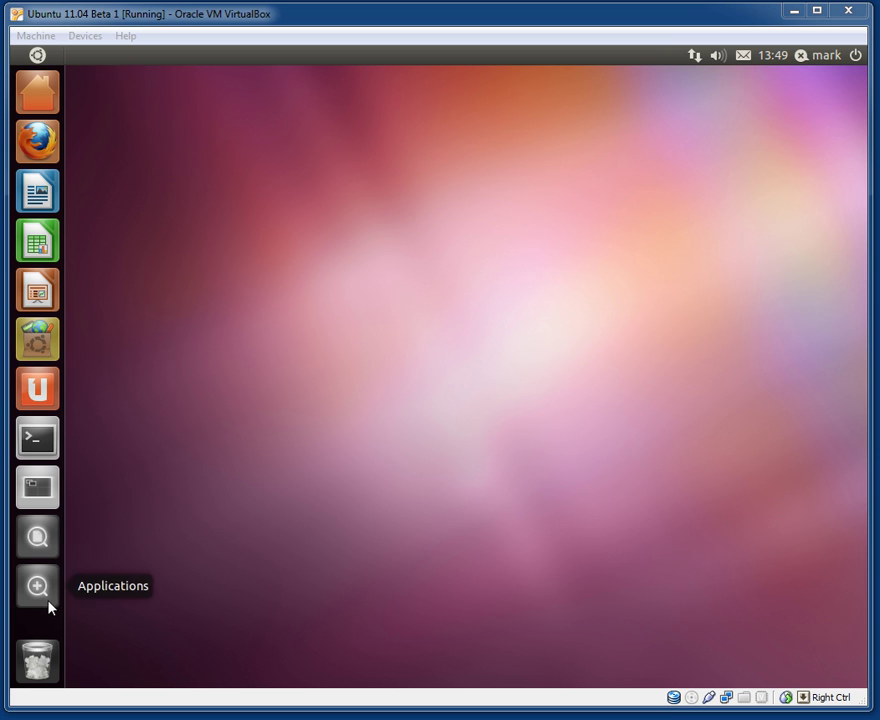
Open the home folder, view its Desktop folder, then close the home folder window
left_click(43, 105)
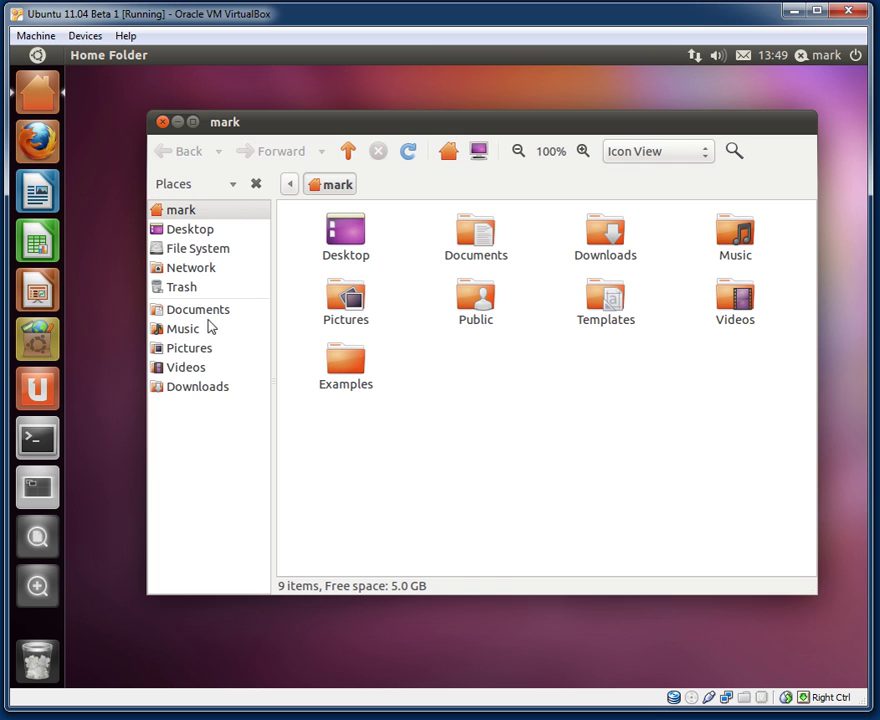
left_click(190, 232)
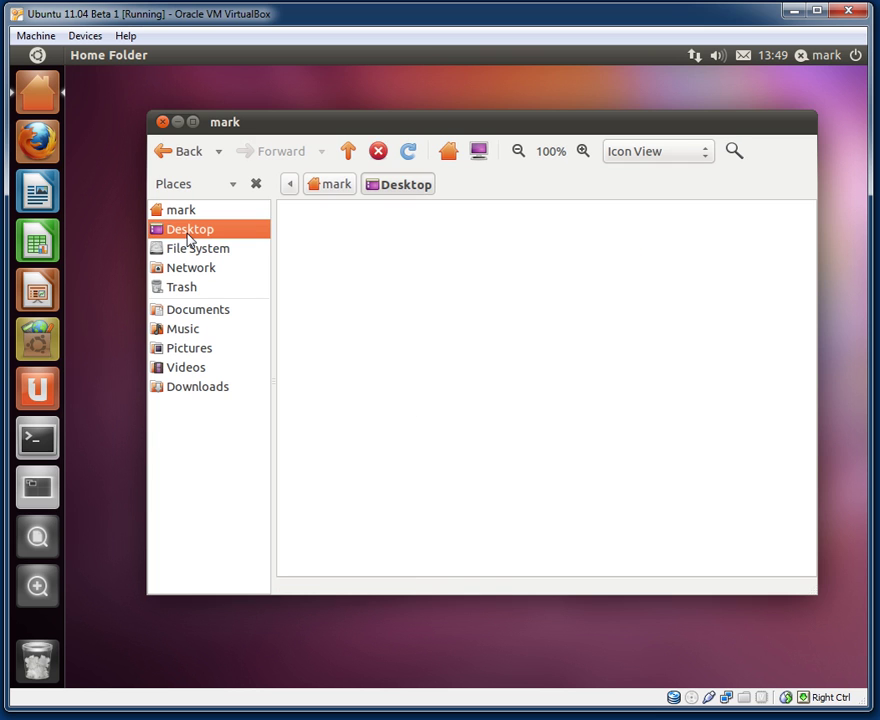
left_click(166, 122)
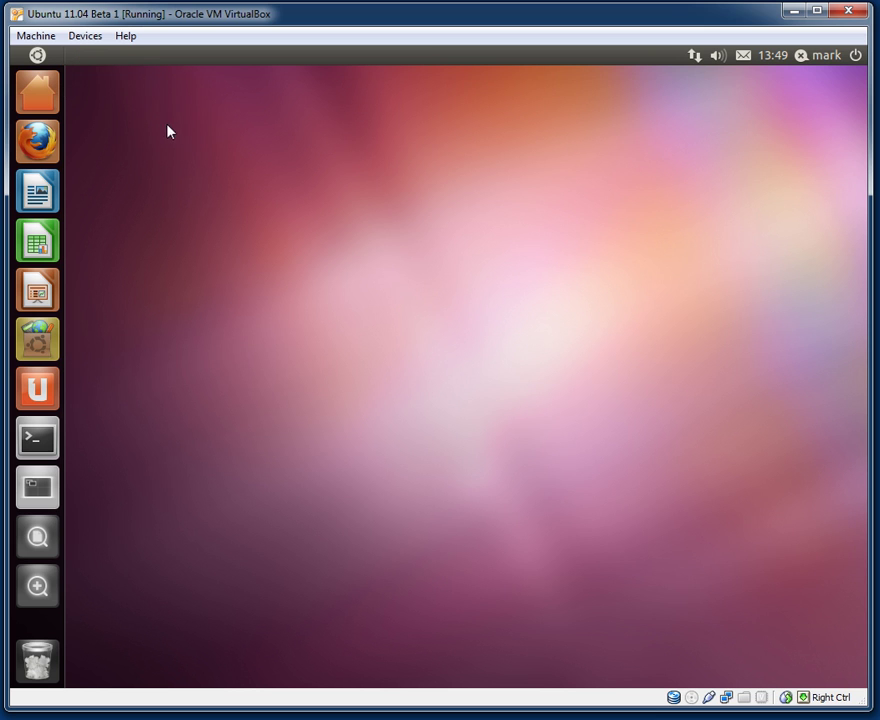
Launch Firefox on the Ubuntu Start Page and toggle the Dash open and closed twice
left_click(33, 140)
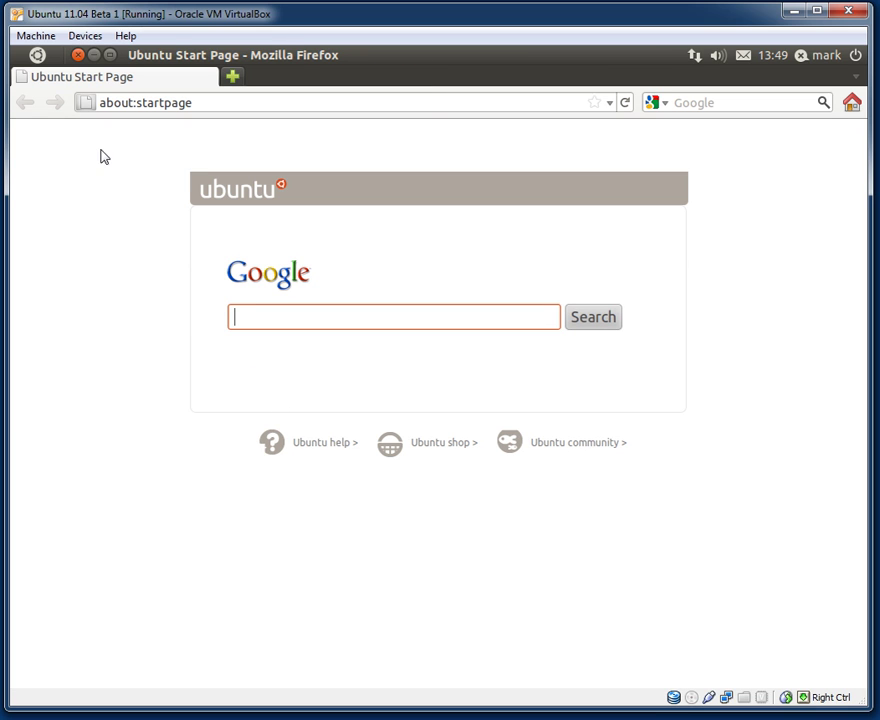
mouse_move(38, 63)
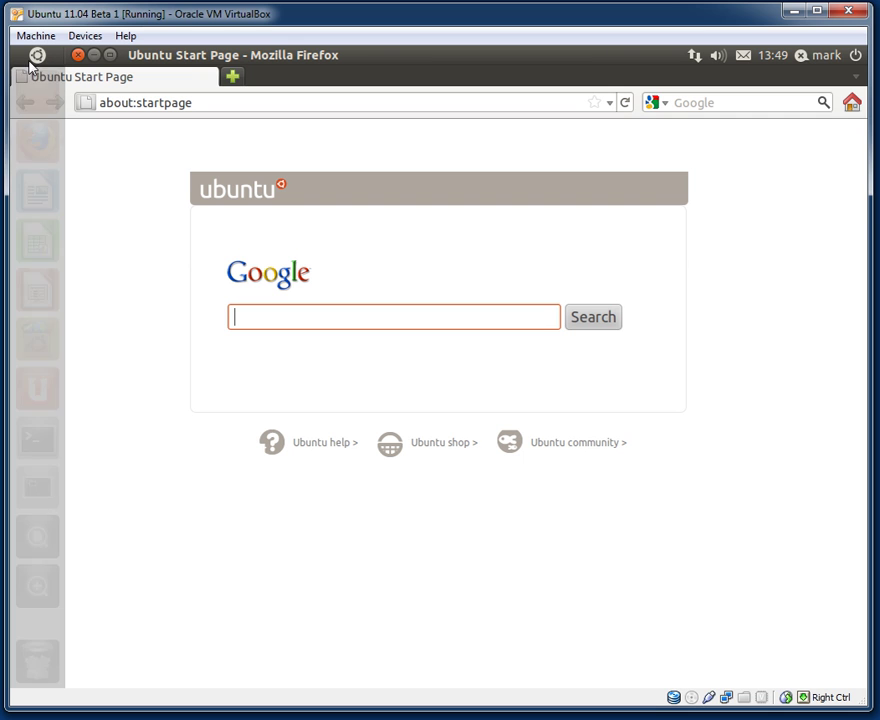
left_click(37, 57)
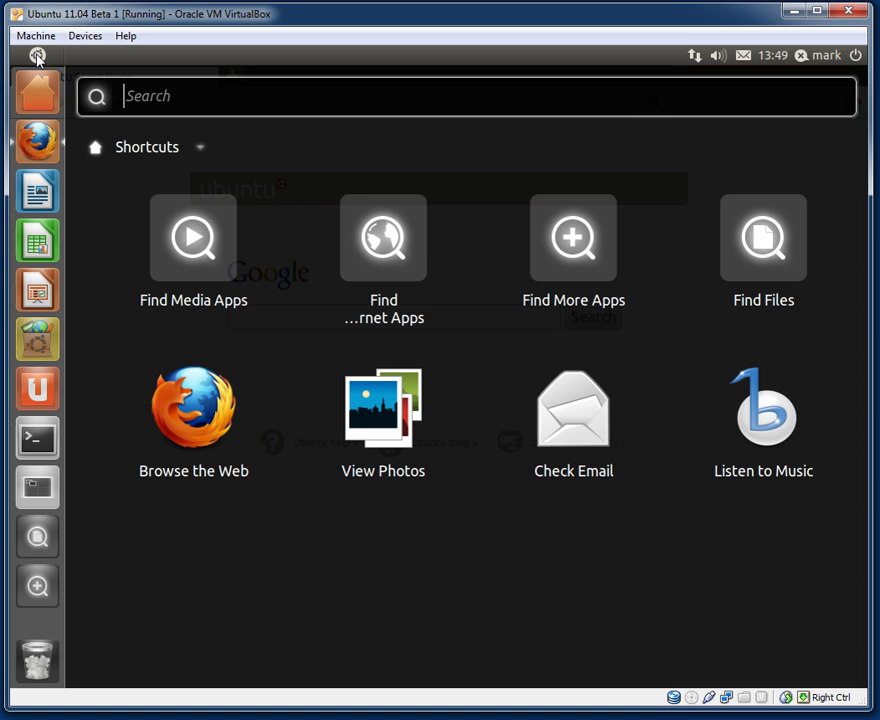
left_click(40, 56)
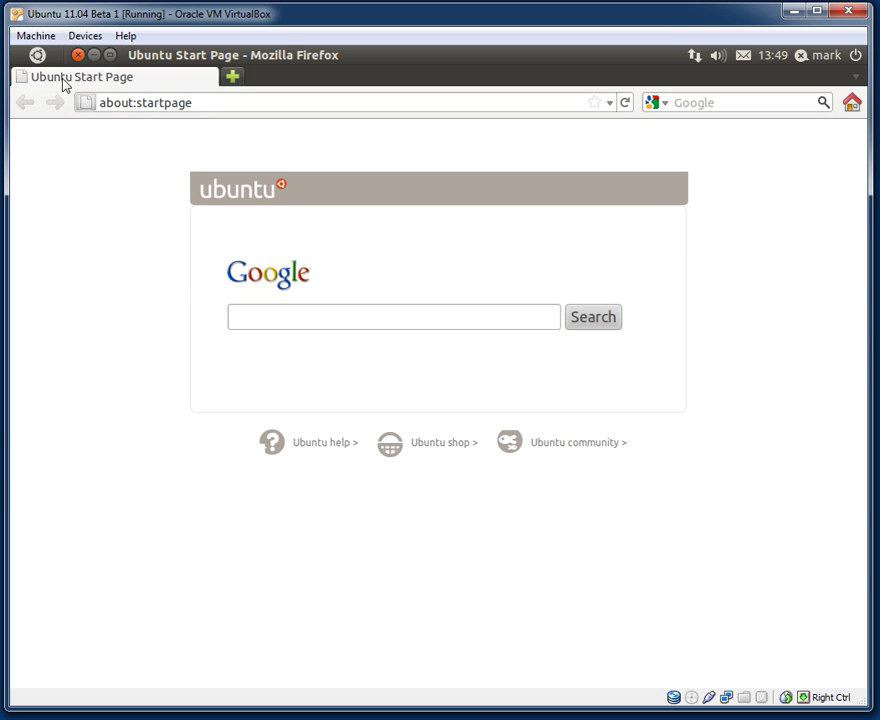
mouse_move(43, 59)
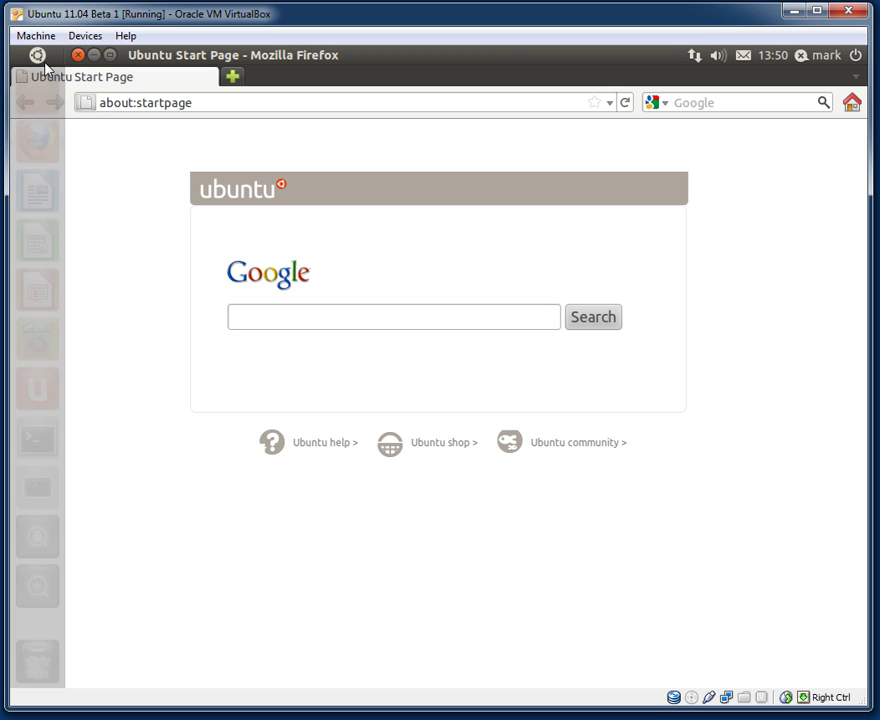
left_click(40, 55)
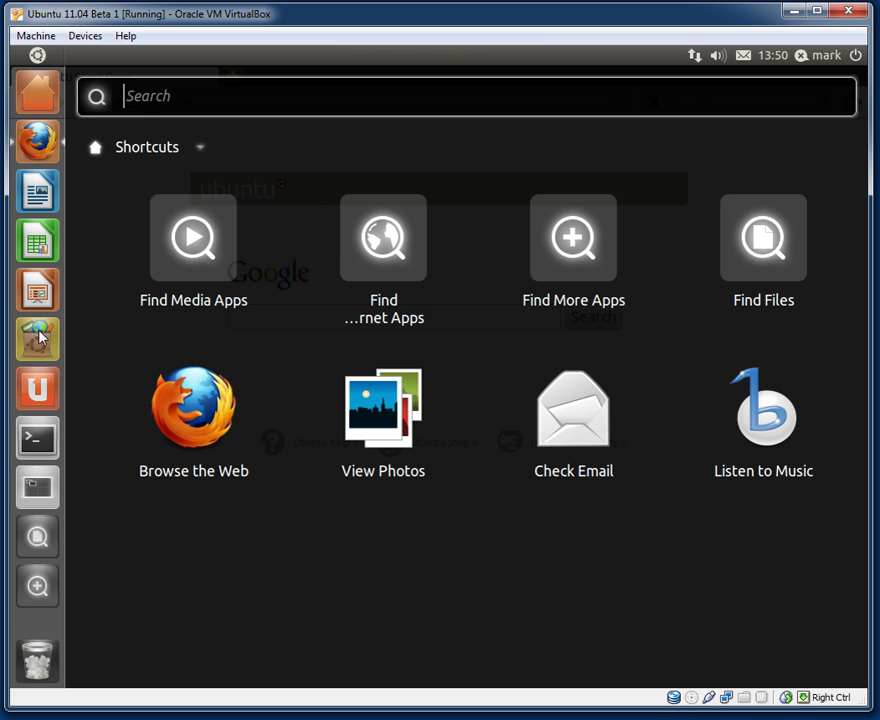
left_click(38, 57)
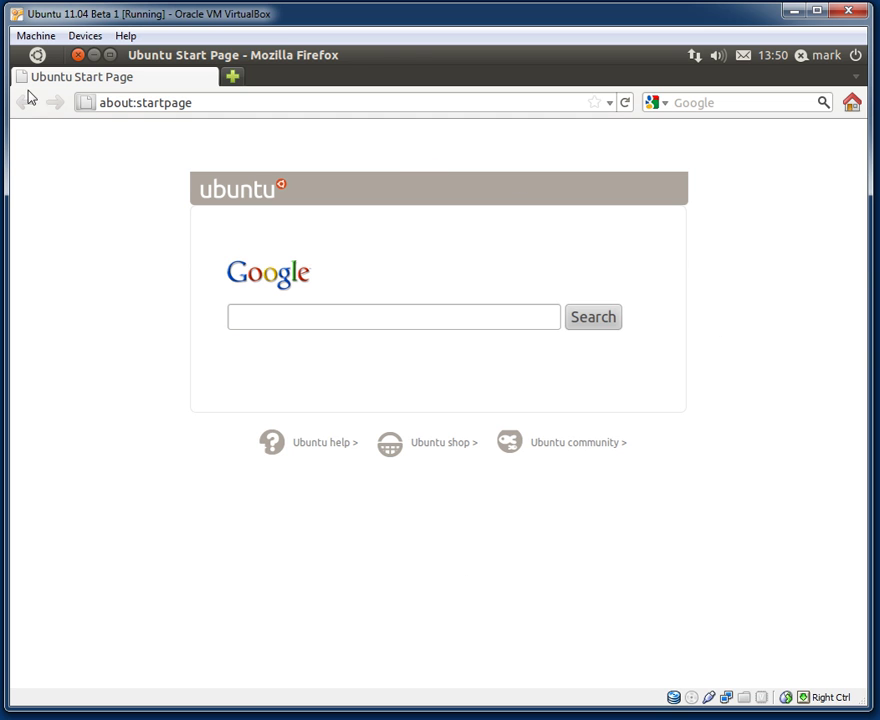
mouse_move(272, 59)
mouse_move(188, 55)
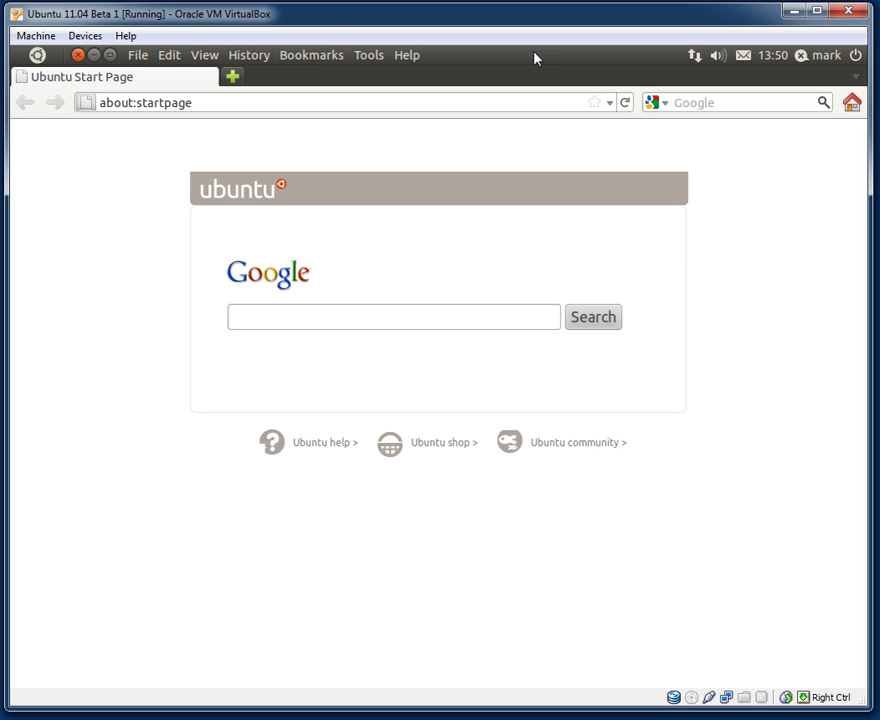
left_click(140, 55)
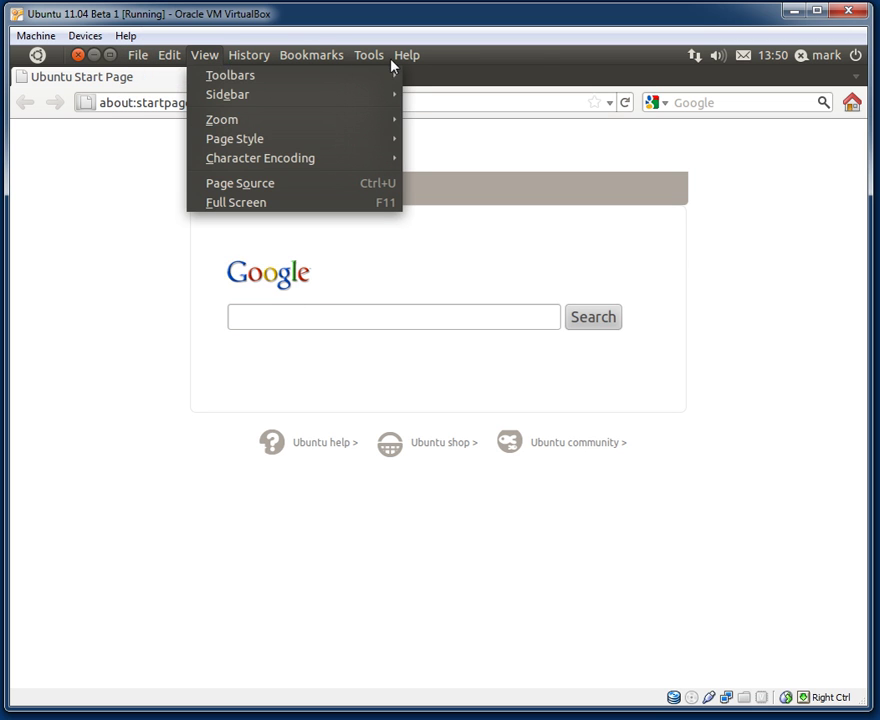
mouse_move(412, 61)
left_click(450, 244)
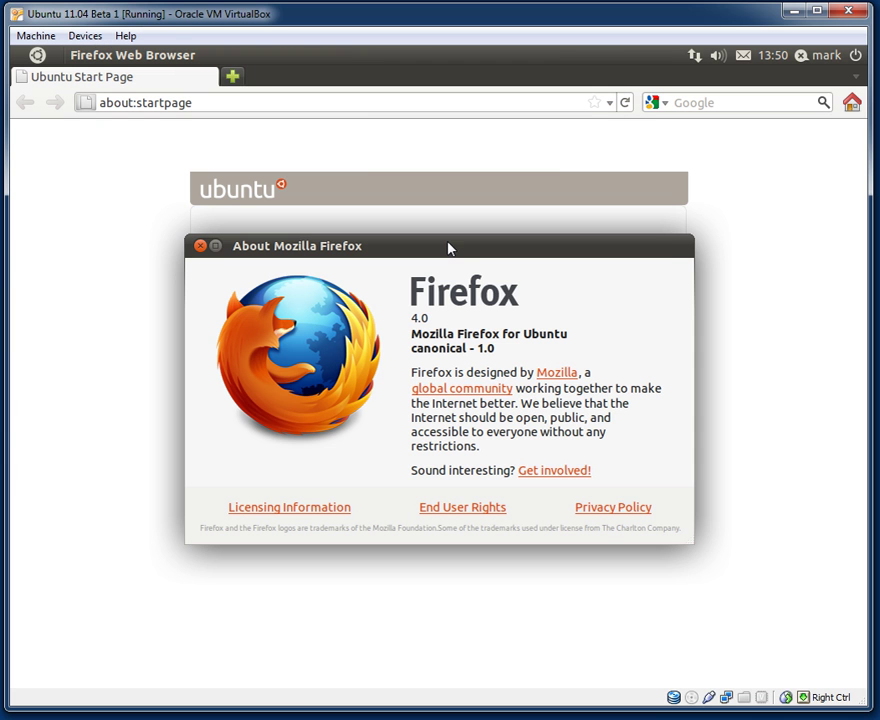
left_click(200, 247)
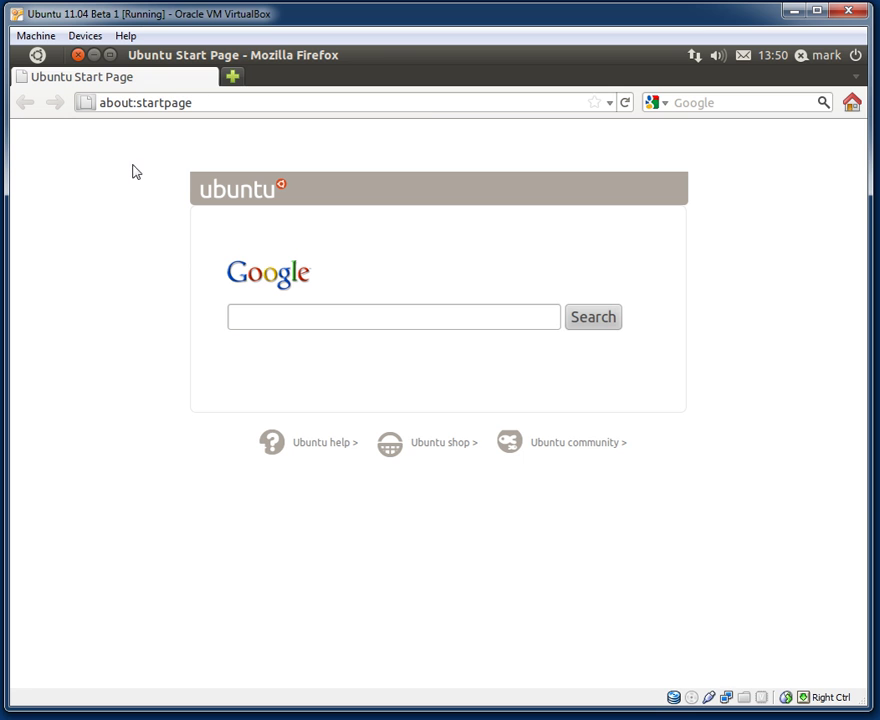
left_click(93, 56)
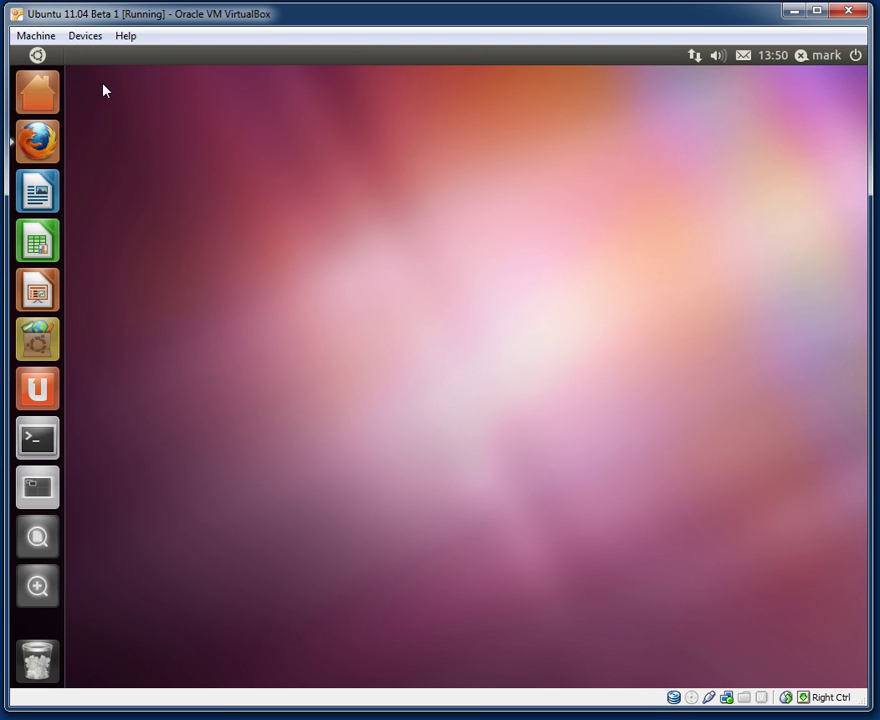
left_click(24, 148)
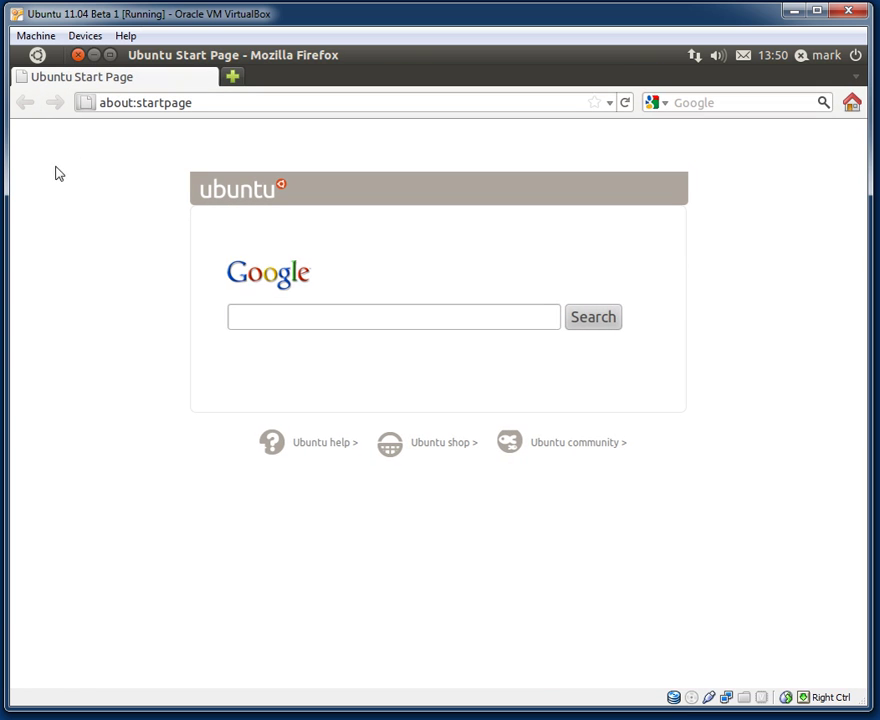
Quit Firefox, then close the blank LibreOffice Writer document window
left_click(78, 55)
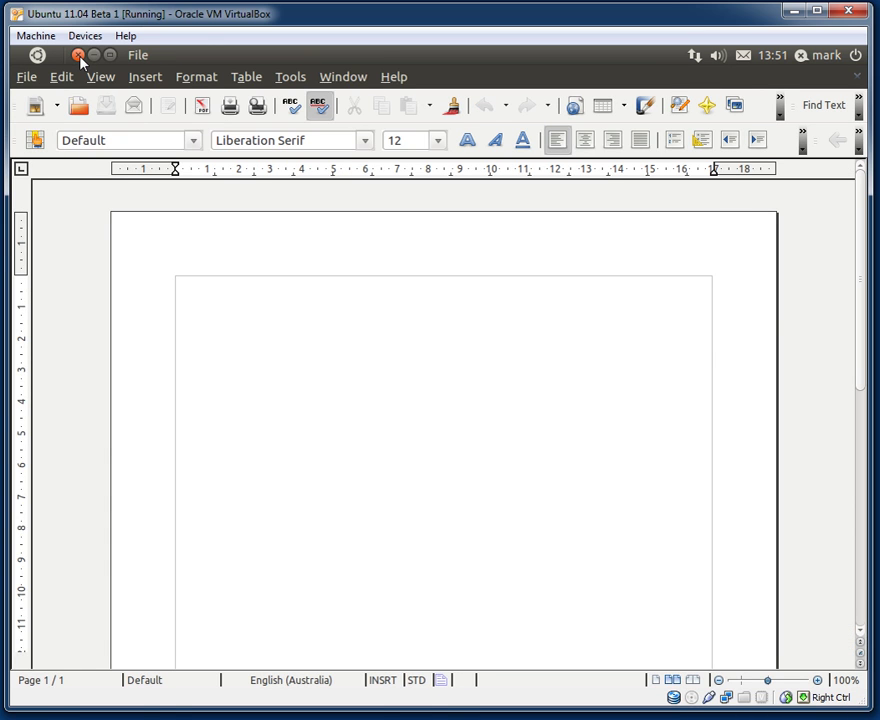
left_click(78, 55)
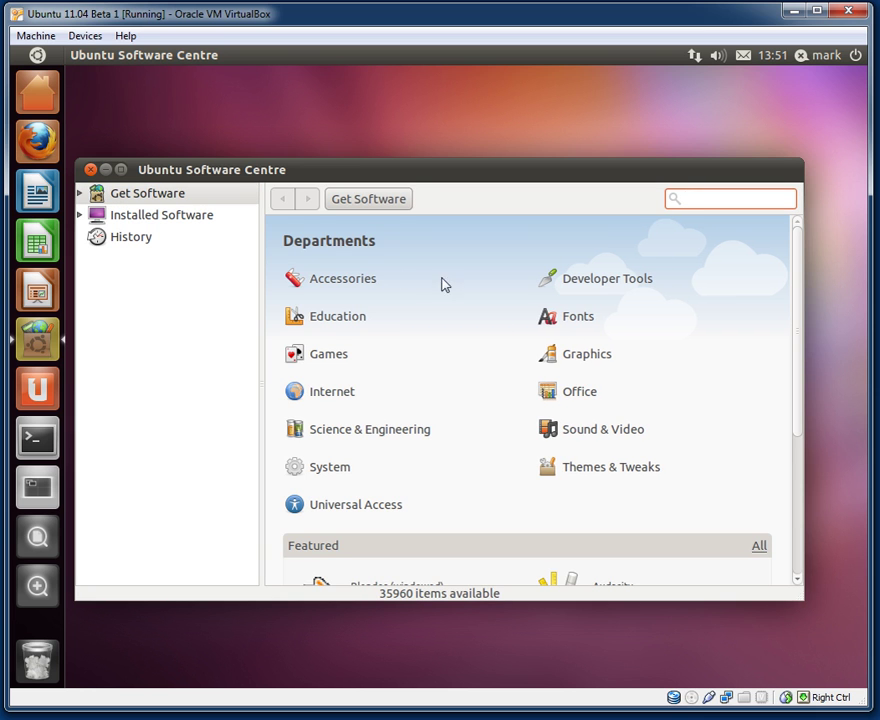
Browse Internet › Web Browsers in Software Centre and scroll its list of 12 browsers
left_click(331, 394)
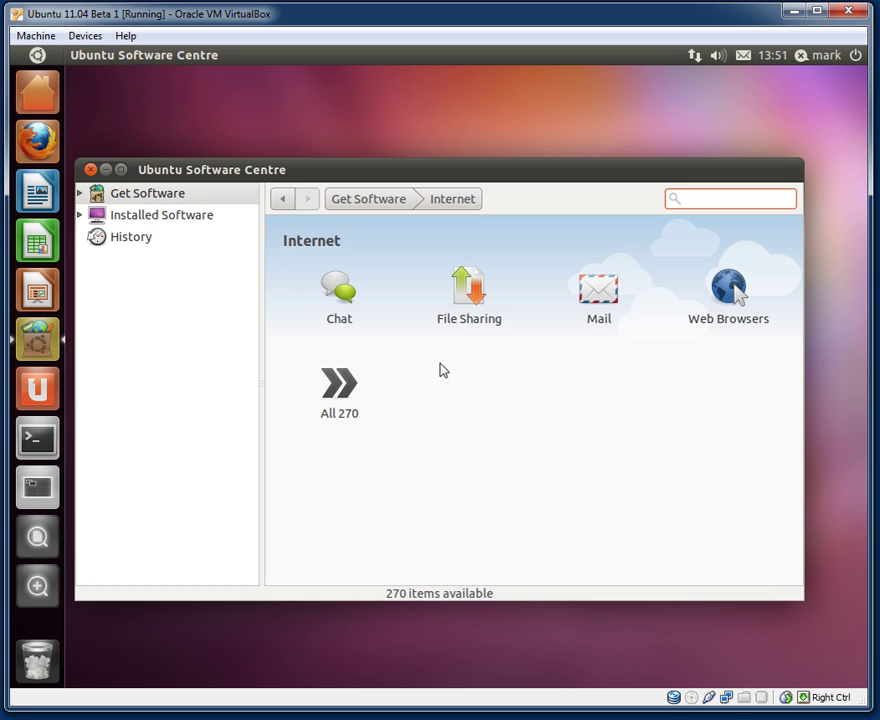
left_click(734, 326)
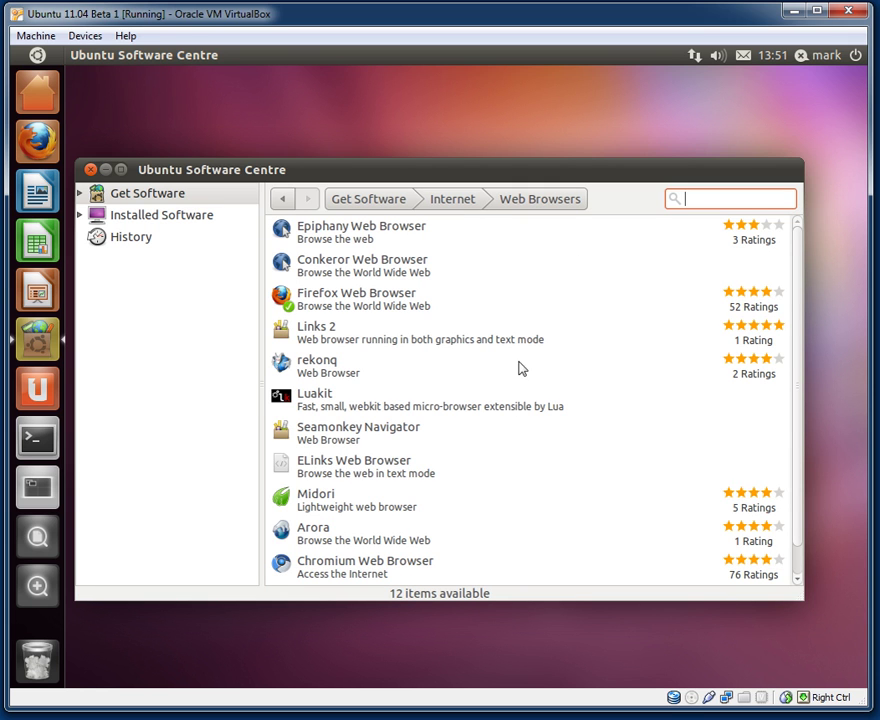
scroll(540, 338, "down", 1)
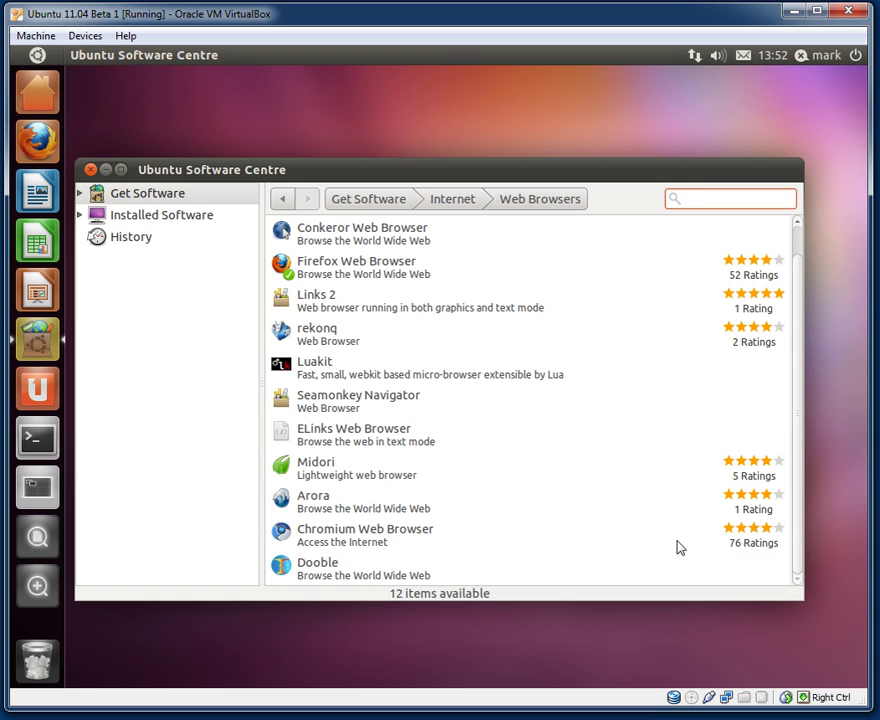
Open the Chromium Web Browser details page in Software Centre
left_click(376, 537)
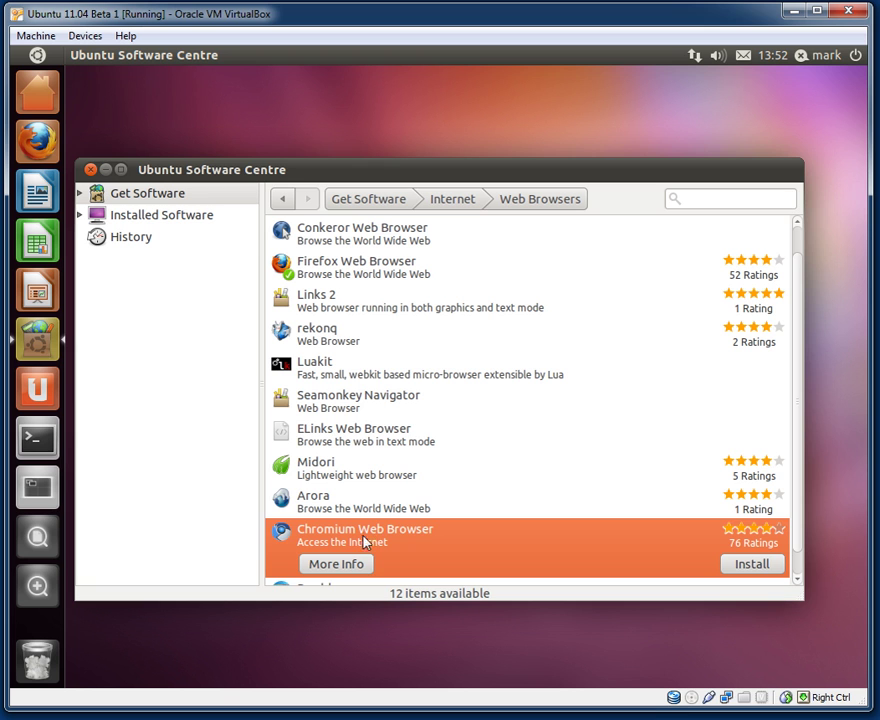
left_click(348, 564)
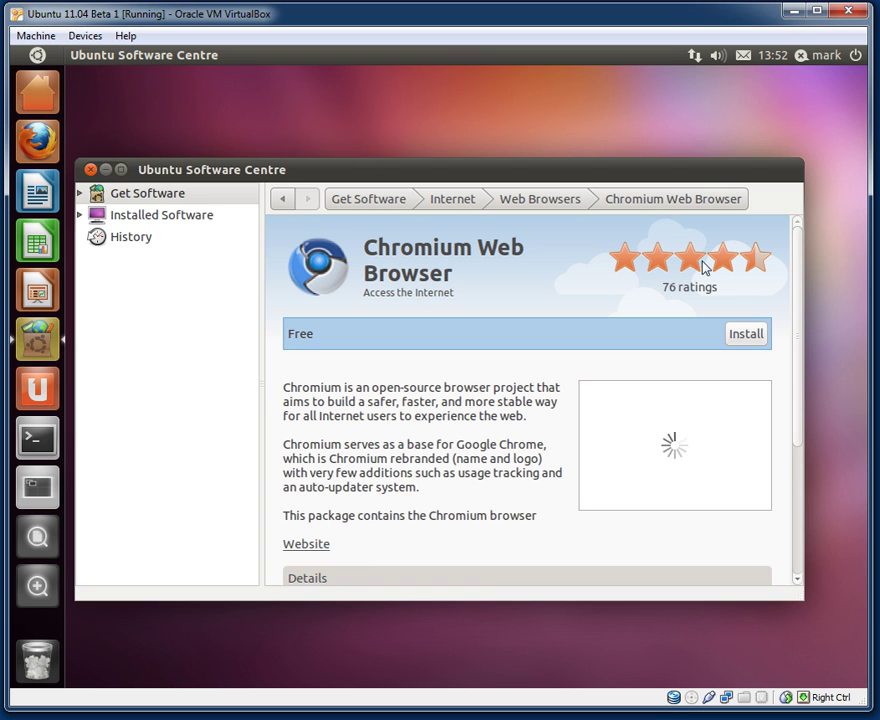
left_click_drag(795, 310, 792, 383)
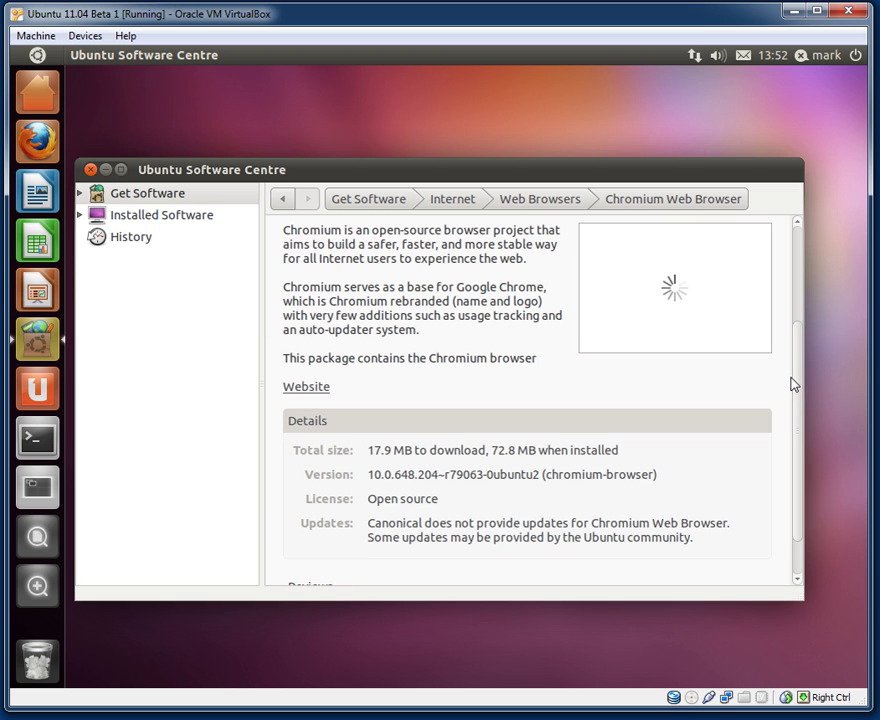
Scroll through the Chromium reviews, then return to the Get Software departments page
scroll(795, 375, "down", 1)
scroll(788, 373, "up", 3)
scroll(789, 371, "down", 3)
scroll(789, 362, "up", 3)
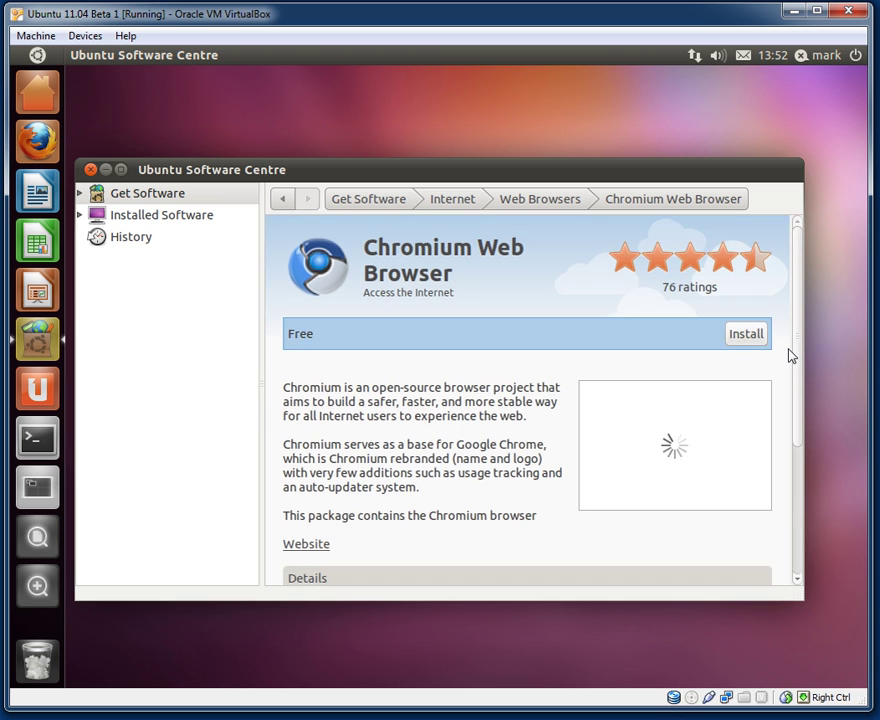
scroll(791, 355, "down", 3)
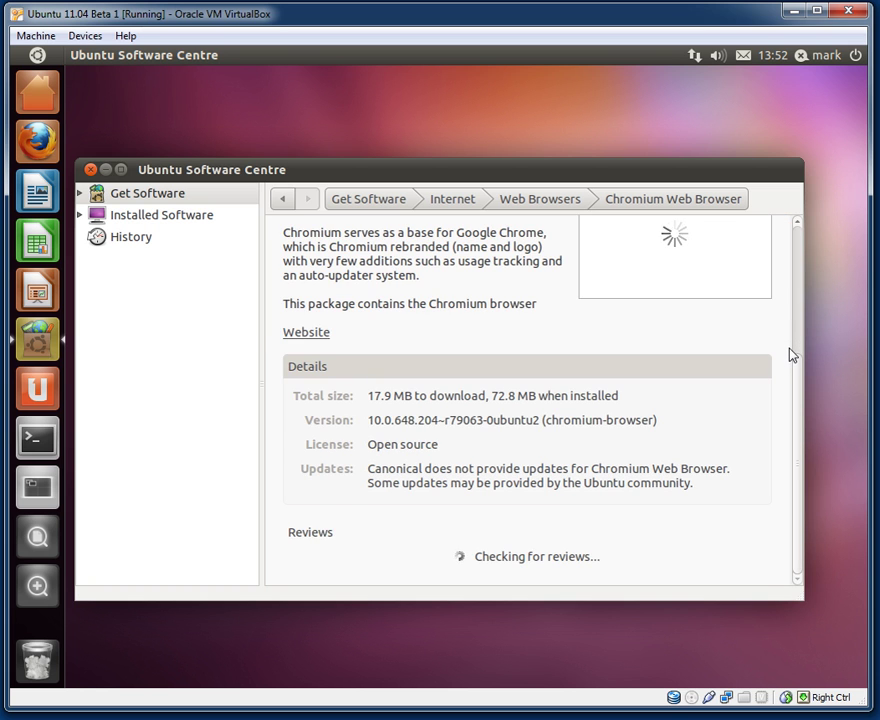
scroll(792, 351, "up", 3)
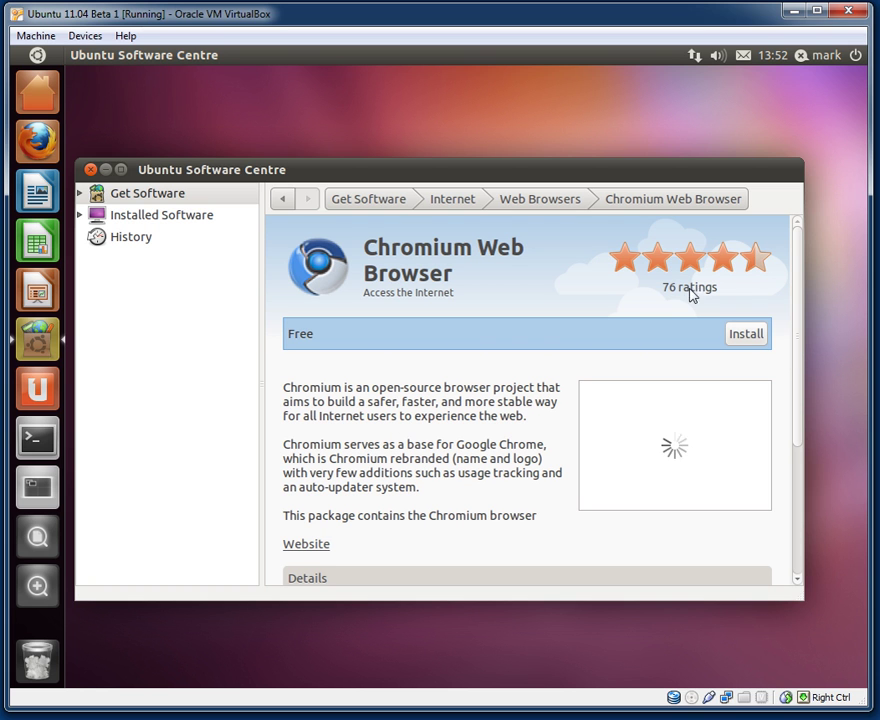
scroll(410, 265, "down", 3)
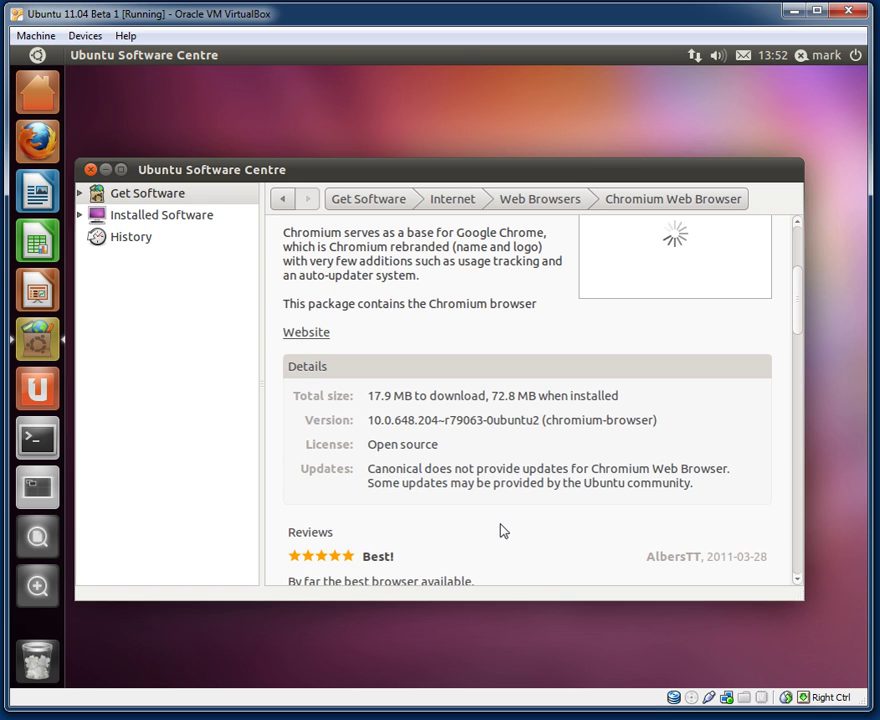
scroll(568, 474, "down", 7)
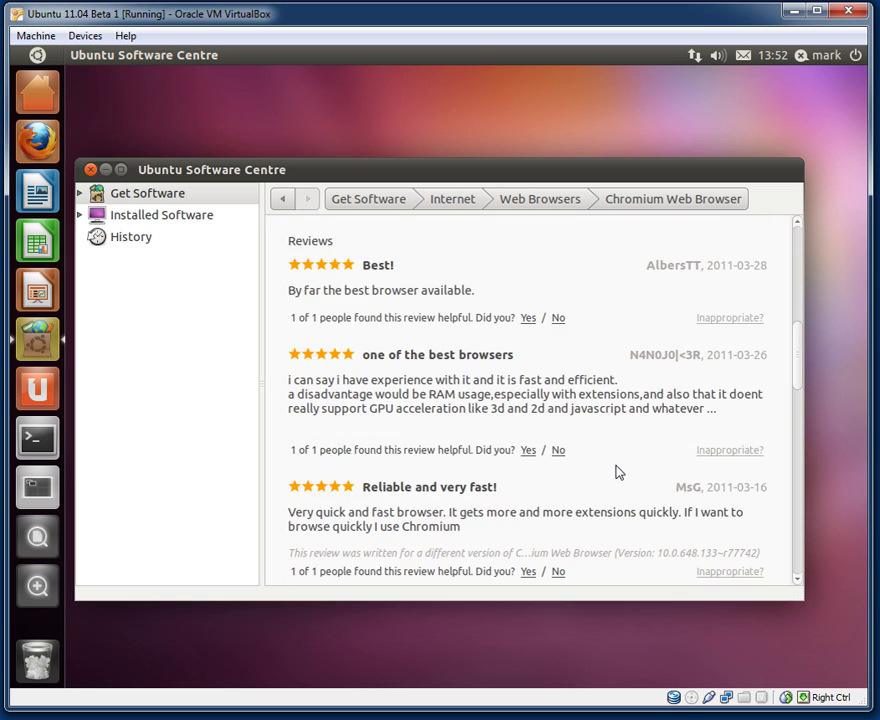
scroll(613, 470, "down", 8)
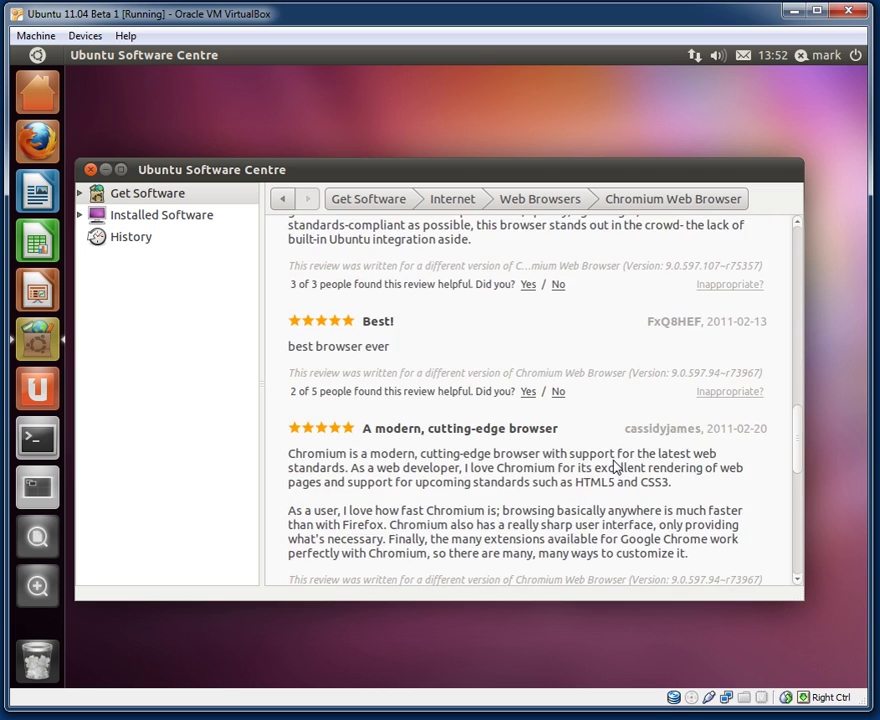
scroll(617, 464, "down", 8)
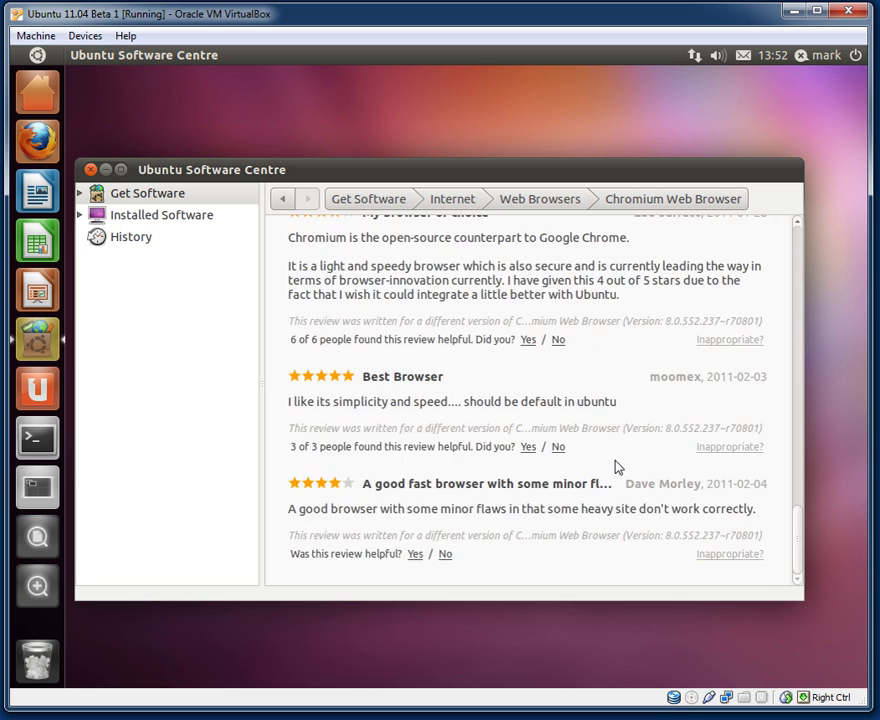
scroll(618, 468, "up", 20)
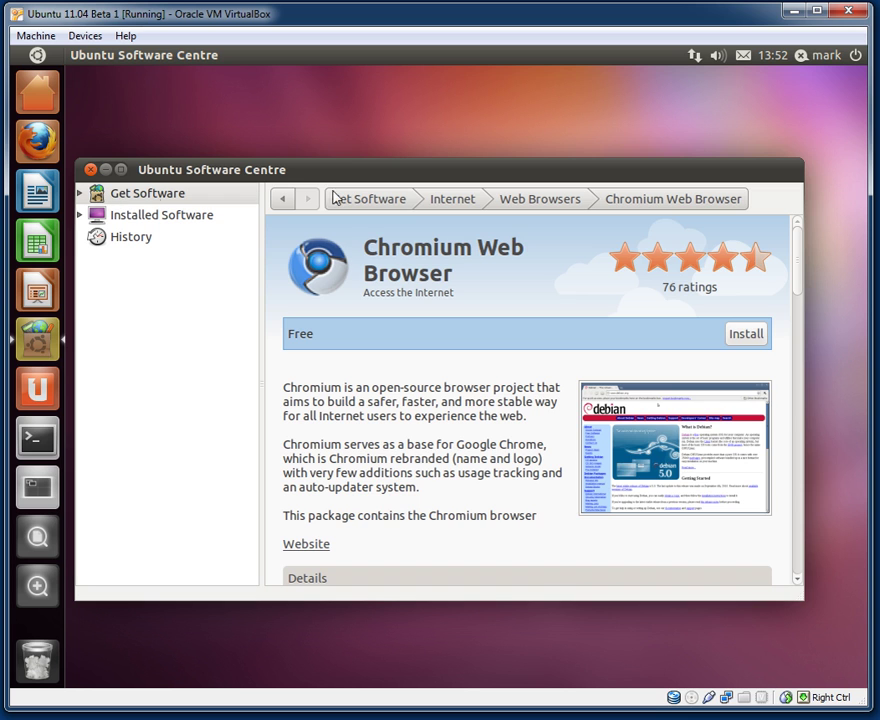
left_click(386, 204)
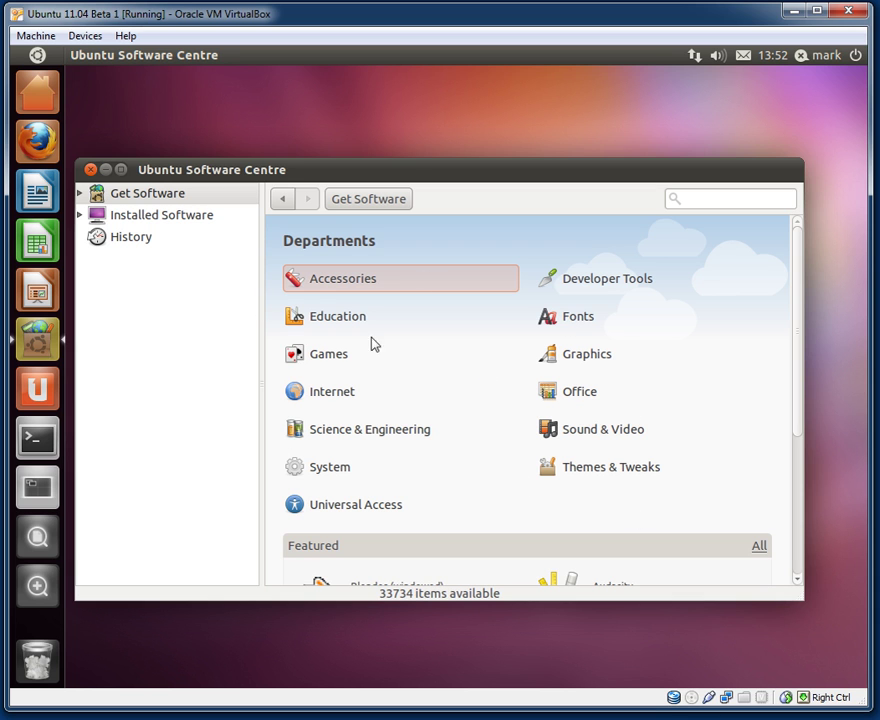
Close Software Centre, open and close the Ubuntu One Control Panel, then show all four workspaces
left_click(90, 170)
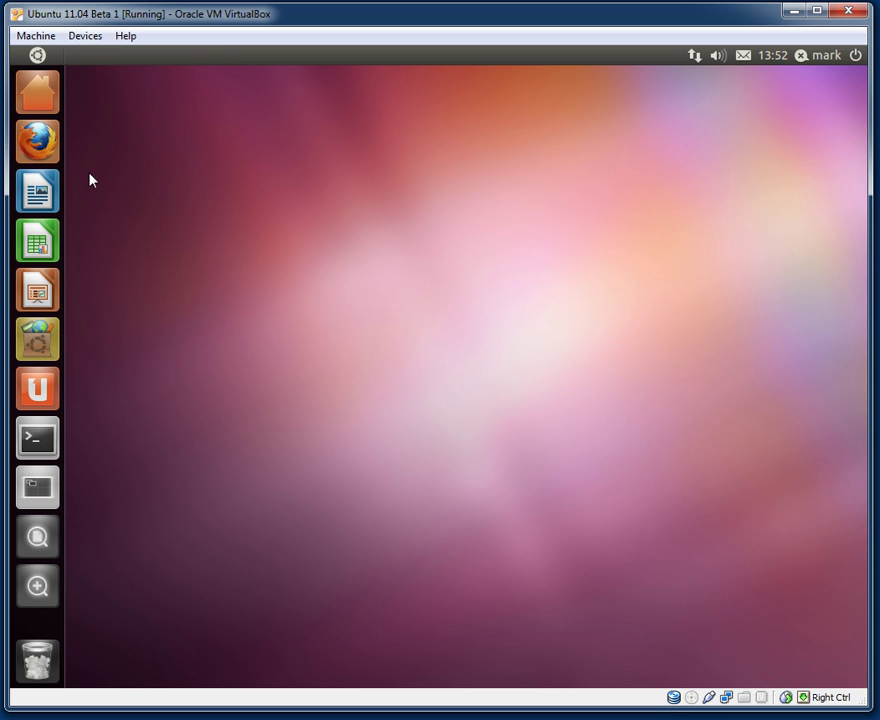
left_click(40, 392)
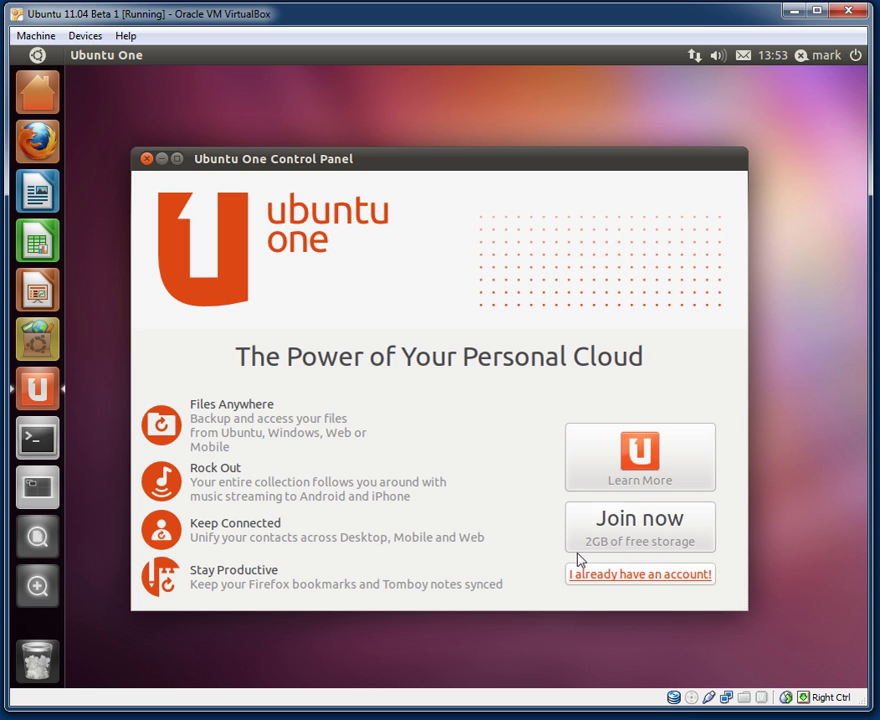
left_click(146, 159)
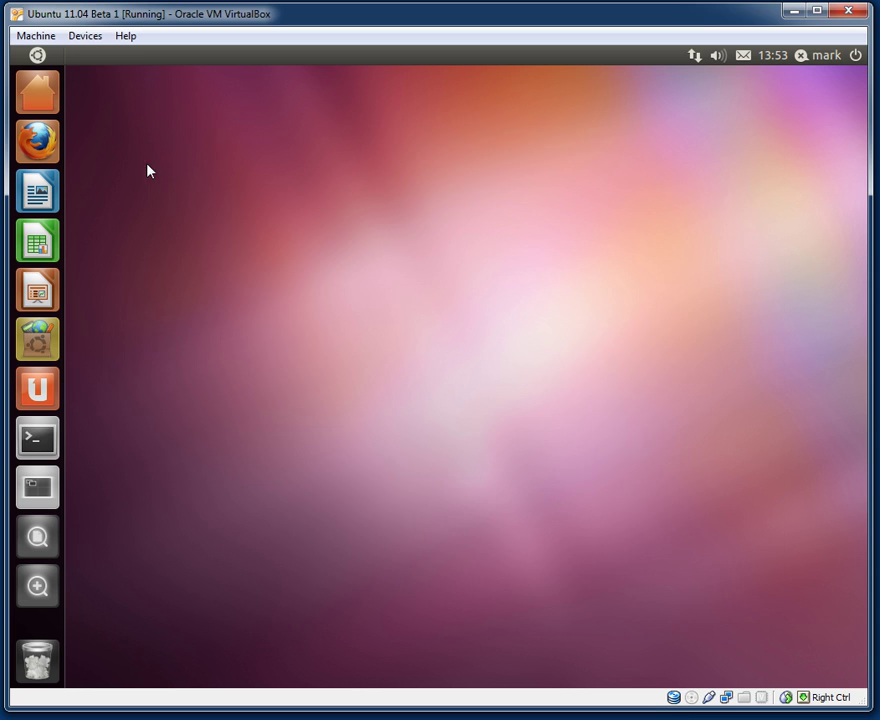
left_click(38, 490)
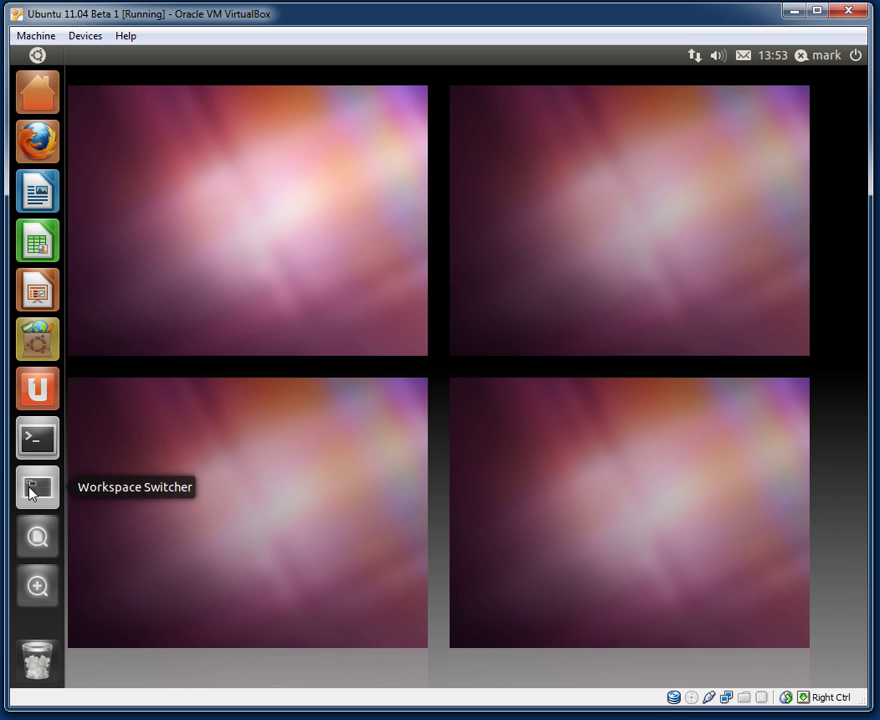
Enter the top-left workspace and toggle the Dash over Firefox three times
left_click(155, 250)
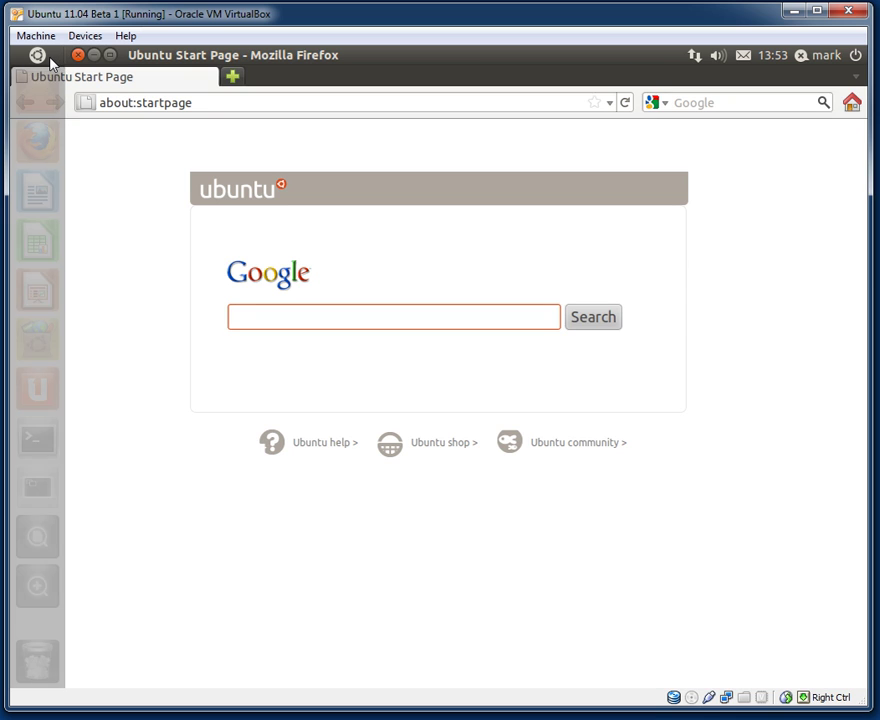
left_click(37, 54)
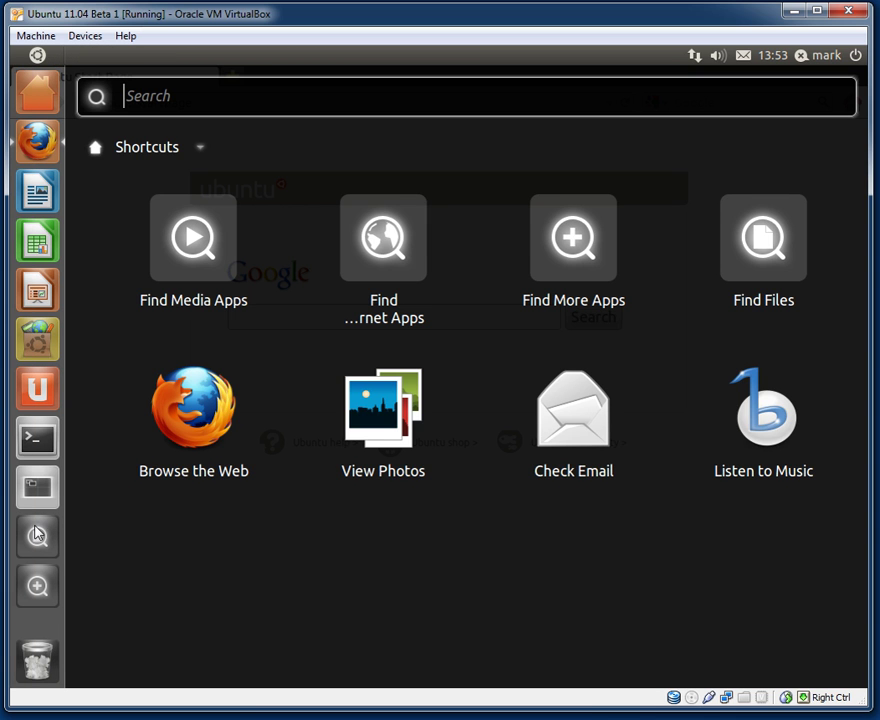
left_click(41, 494)
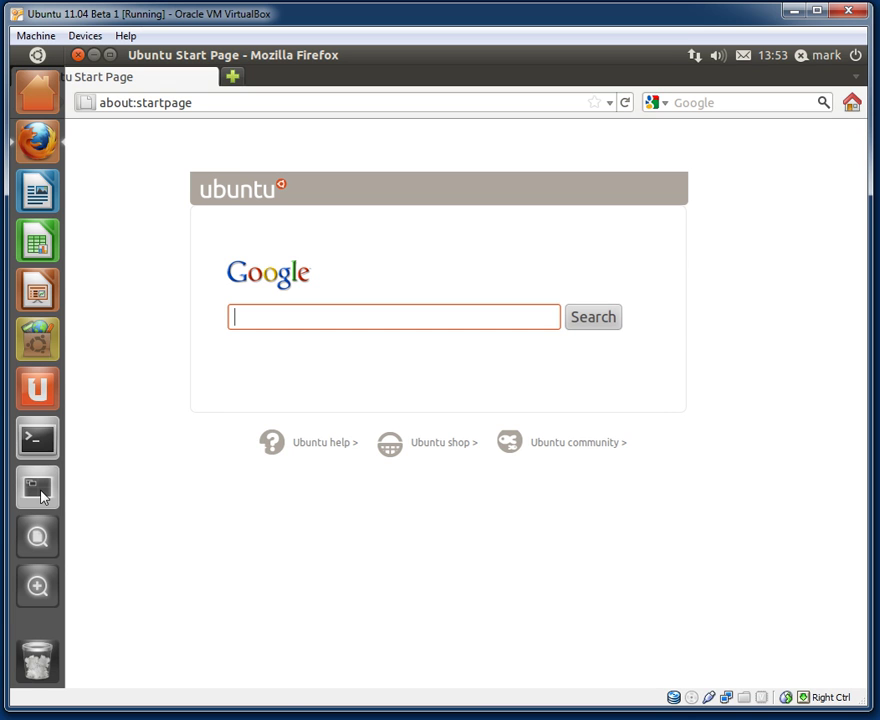
left_click(40, 56)
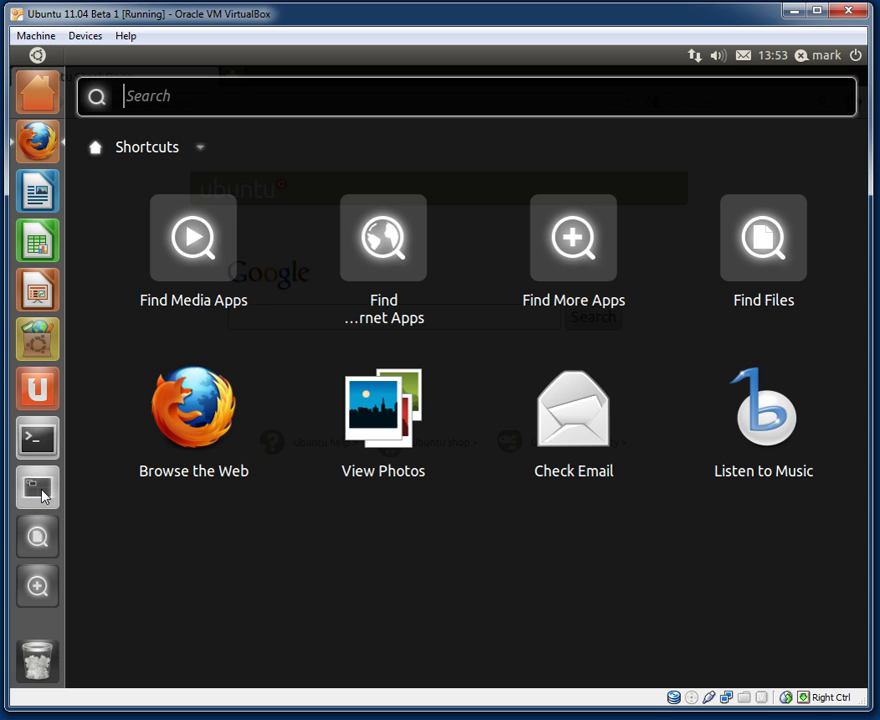
left_click(41, 494)
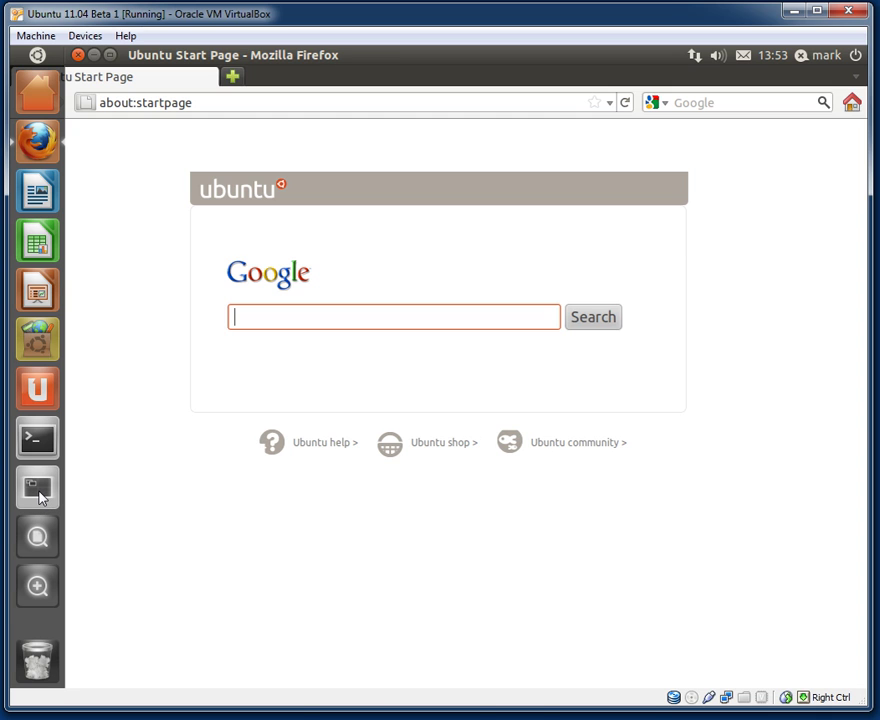
left_click(40, 56)
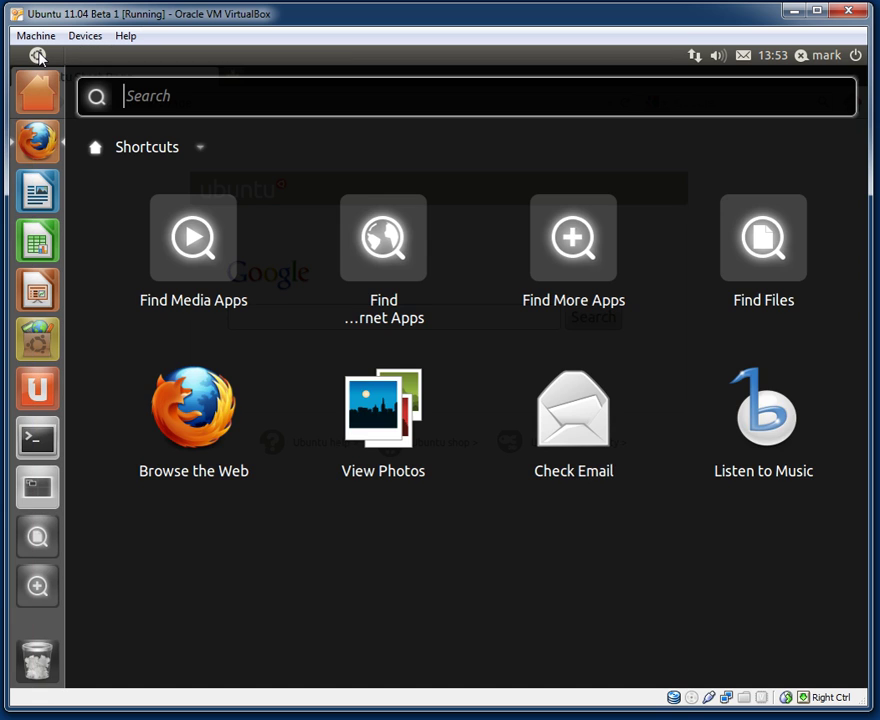
left_click(36, 496)
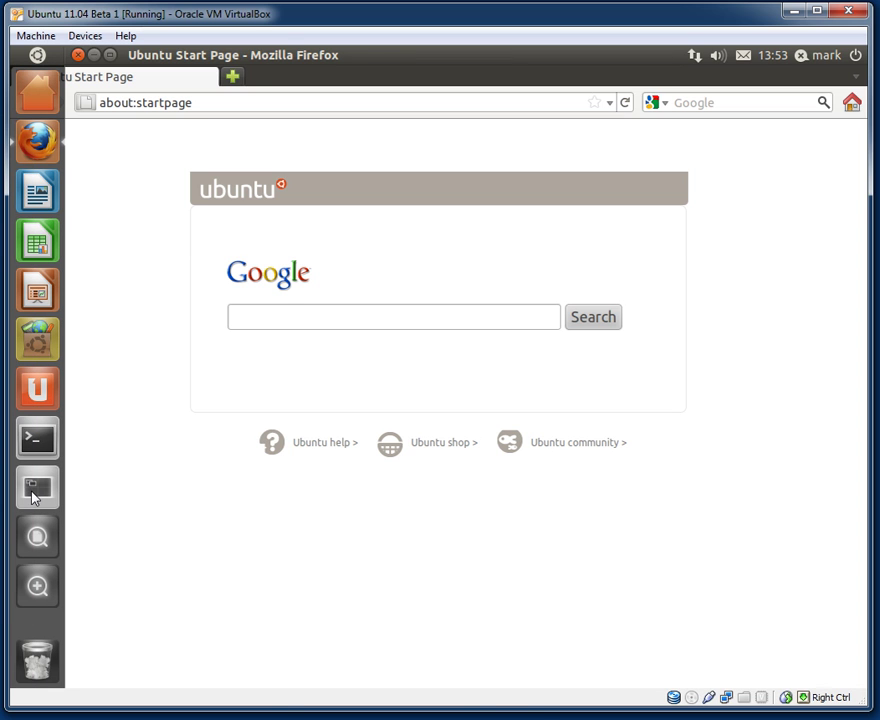
Close Firefox, visit the top-right workspace, and return to the four-workspace overview
right_click(34, 497)
key("Escape")
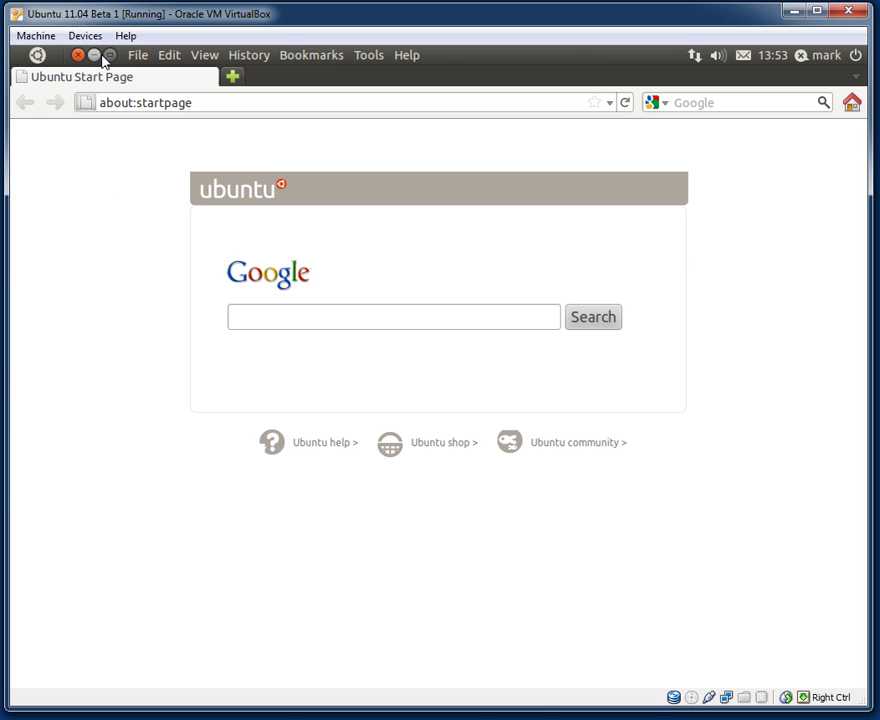
left_click(79, 57)
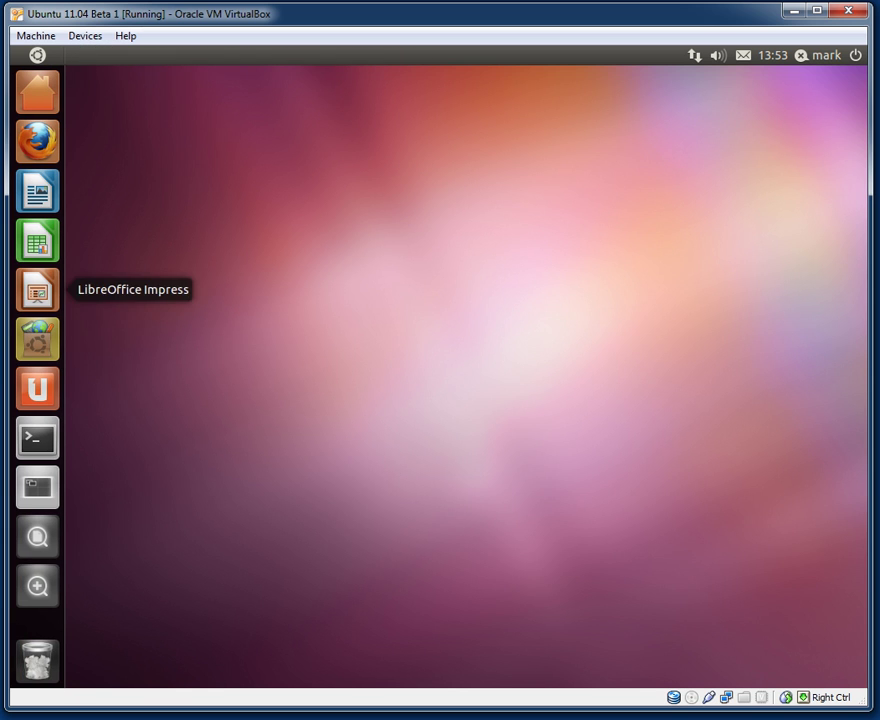
left_click(36, 501)
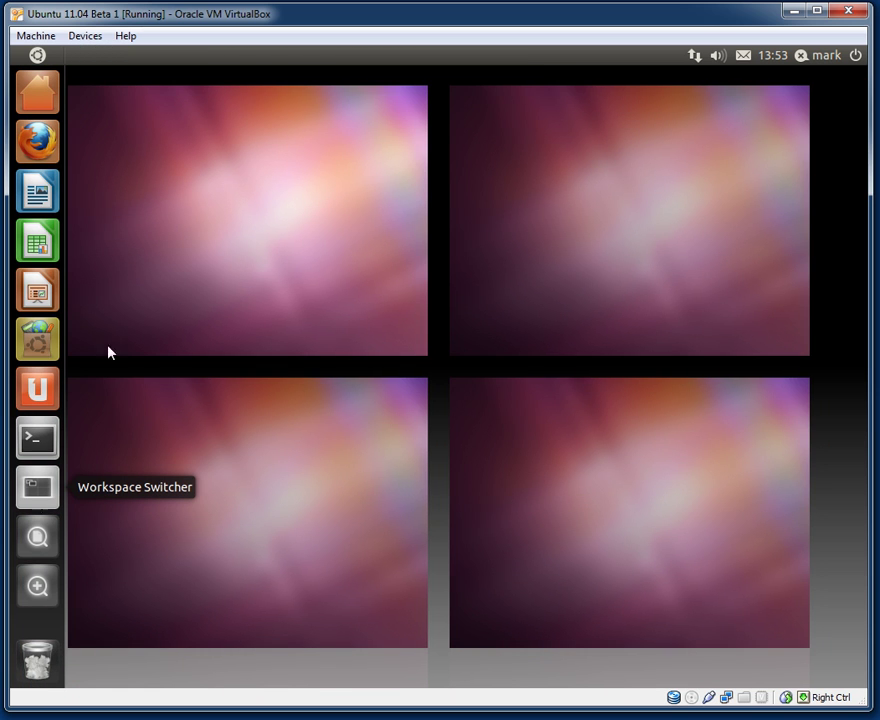
left_click(585, 207)
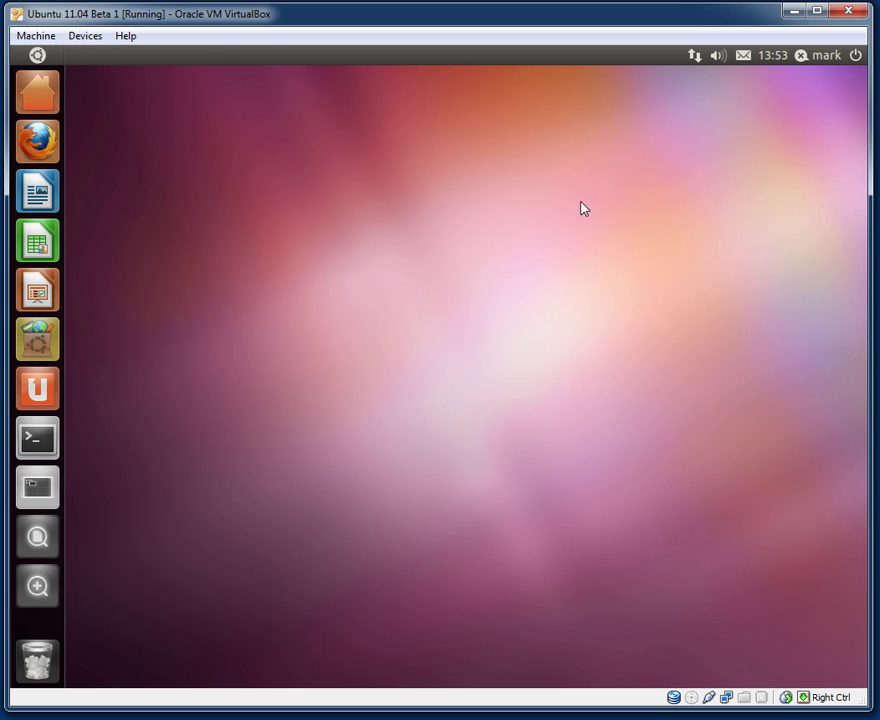
left_click(40, 490)
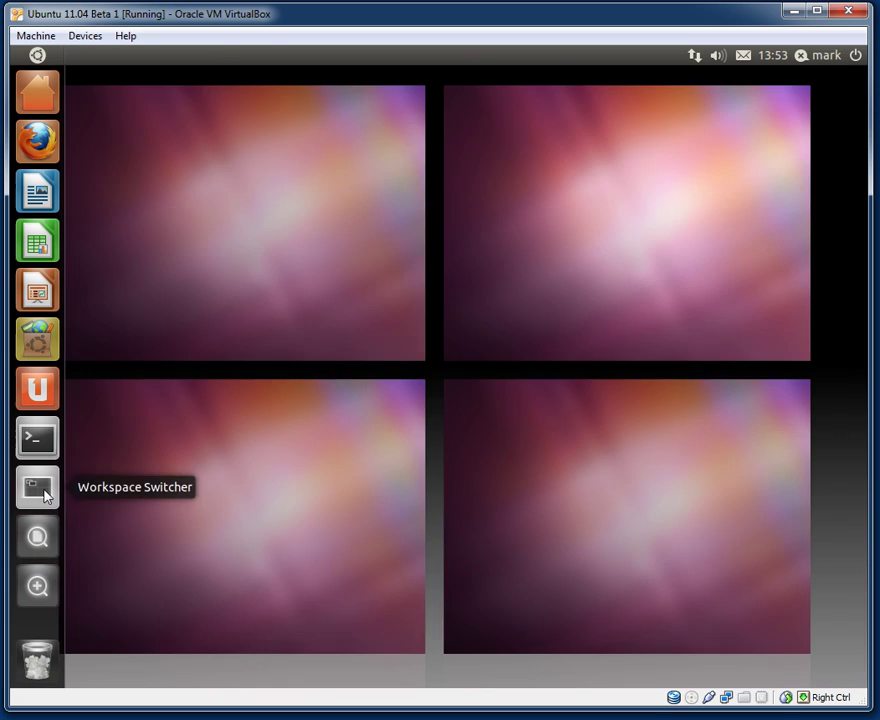
Return to the top-left workspace and open then dismiss the Dash twice with Escape
left_click(232, 253)
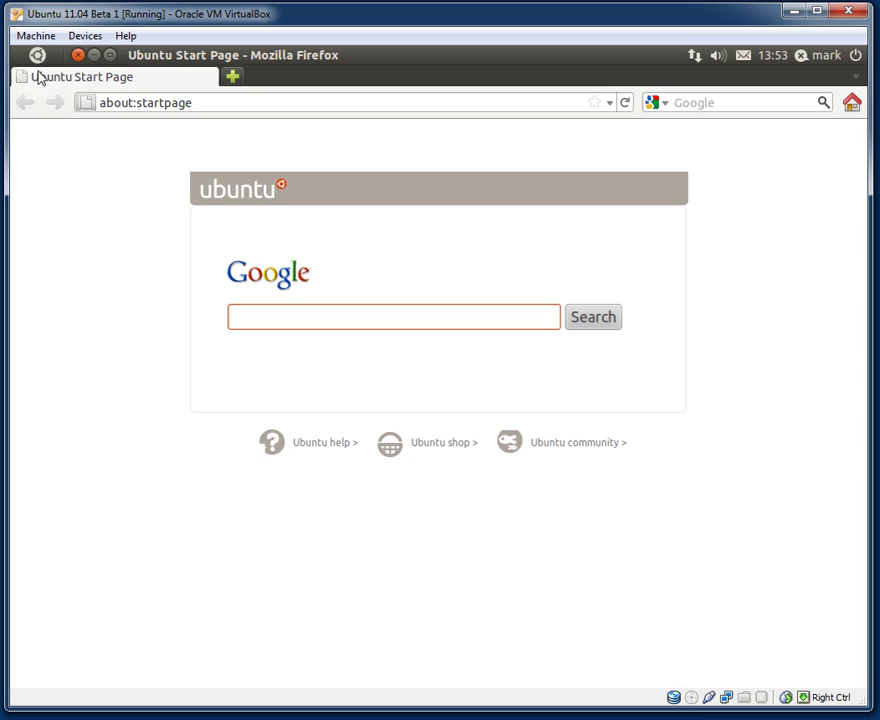
left_click(38, 55)
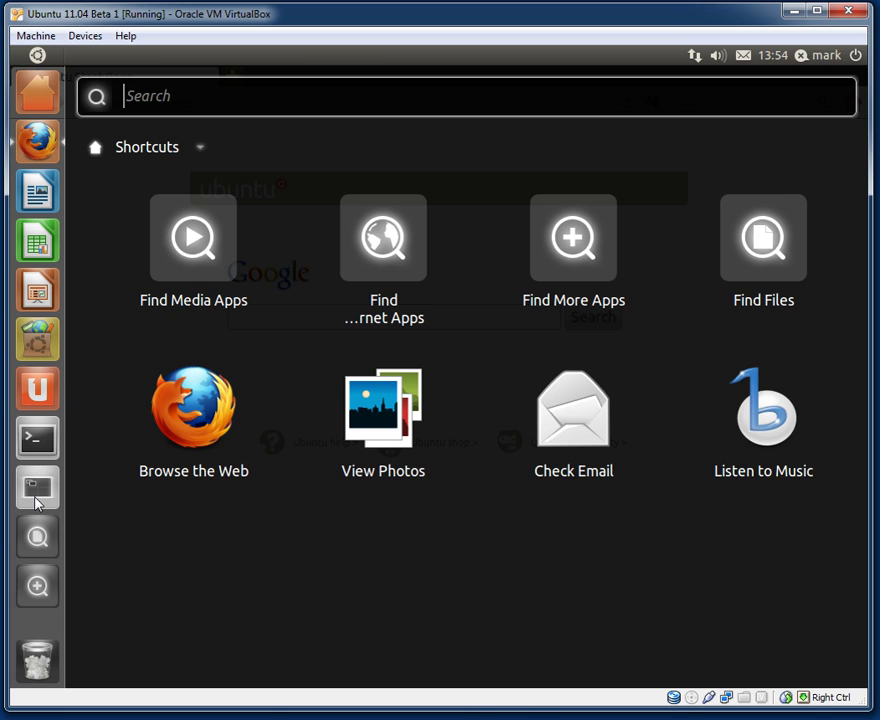
key("Escape")
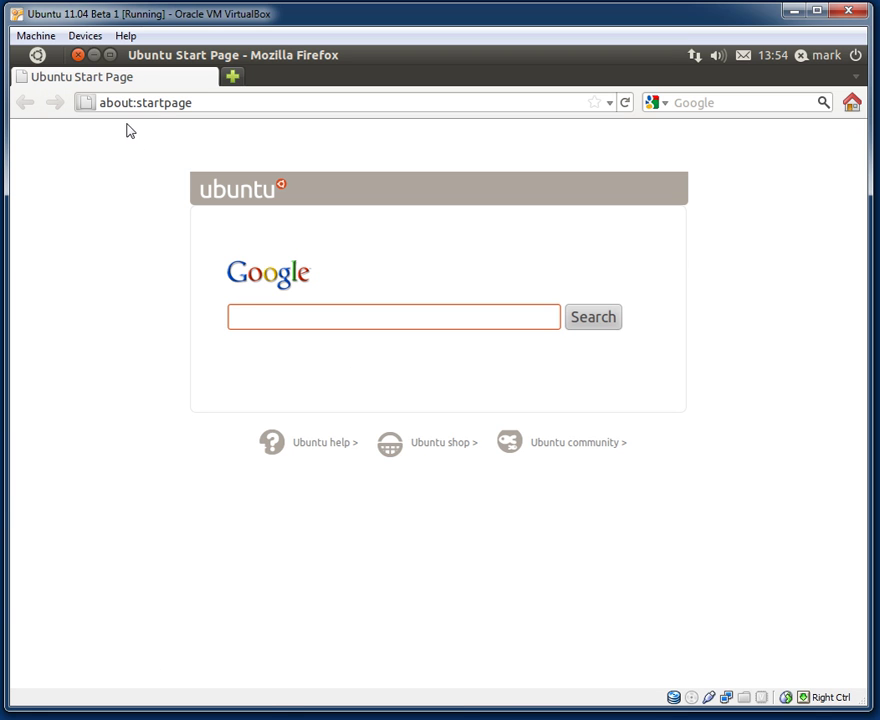
left_click(38, 57)
key("Escape")
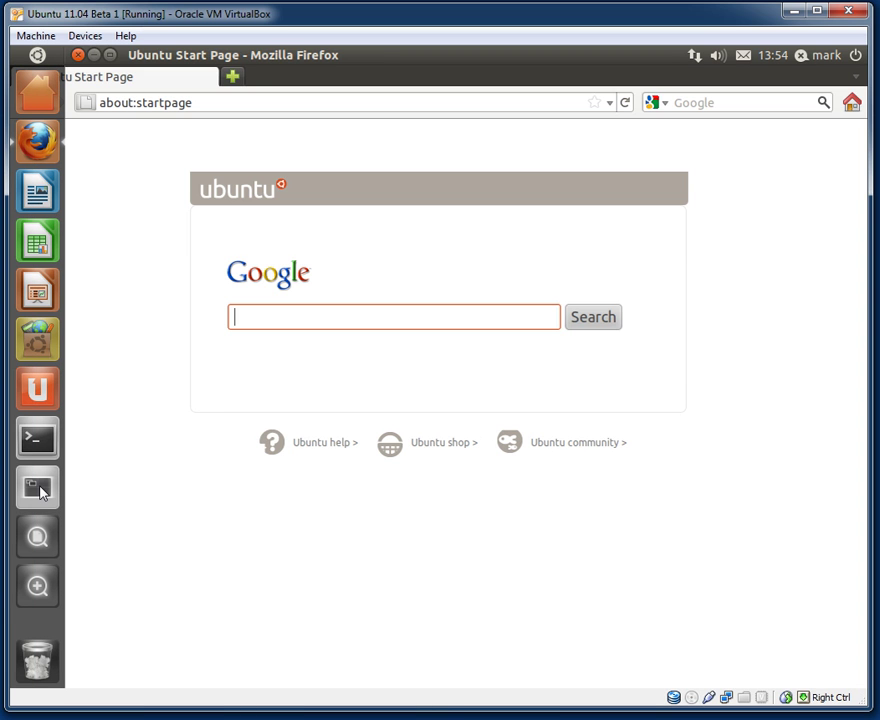
Toggle the Dash once more over Firefox and reveal the launcher on the left edge
right_click(39, 500)
key("Escape")
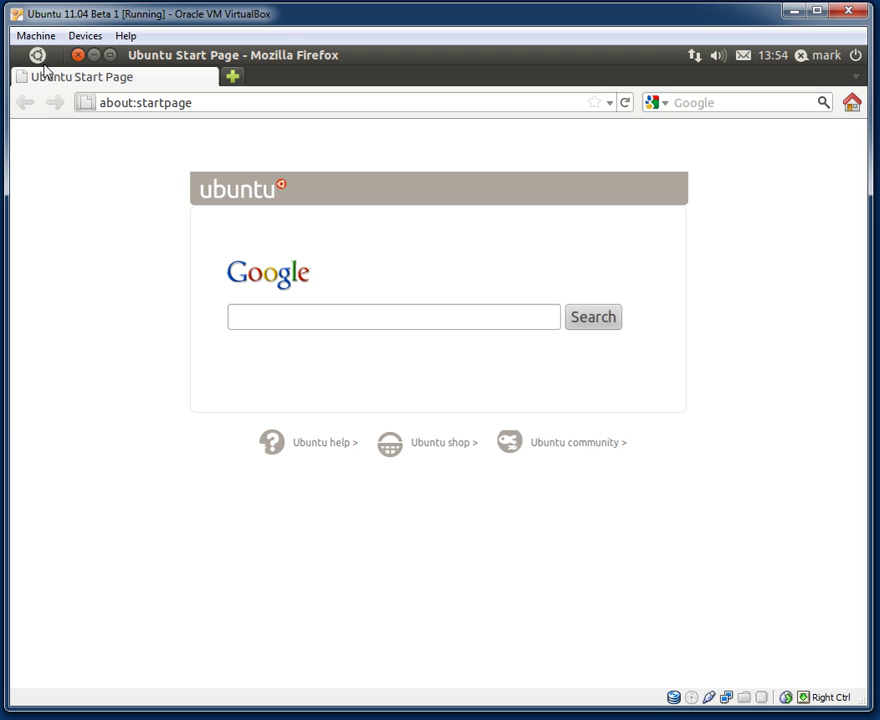
left_click(36, 54)
left_click(38, 488)
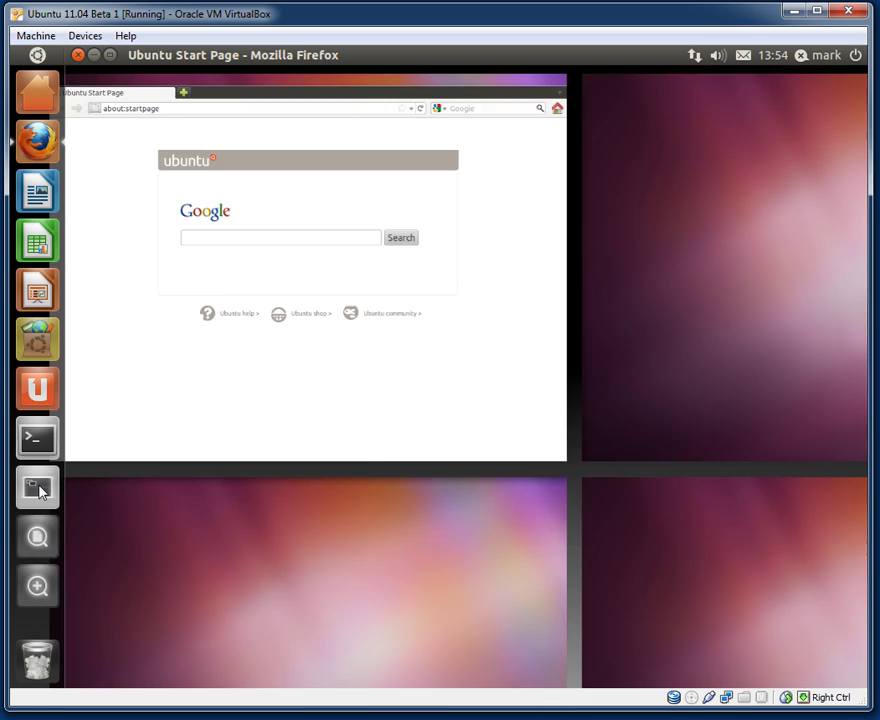
left_click(40, 490)
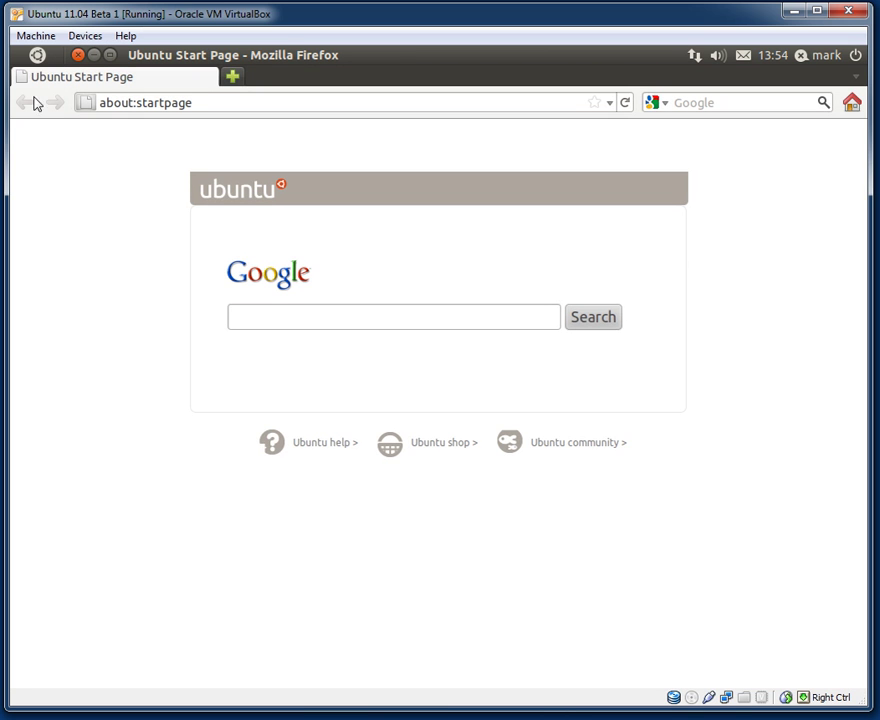
left_click(26, 140)
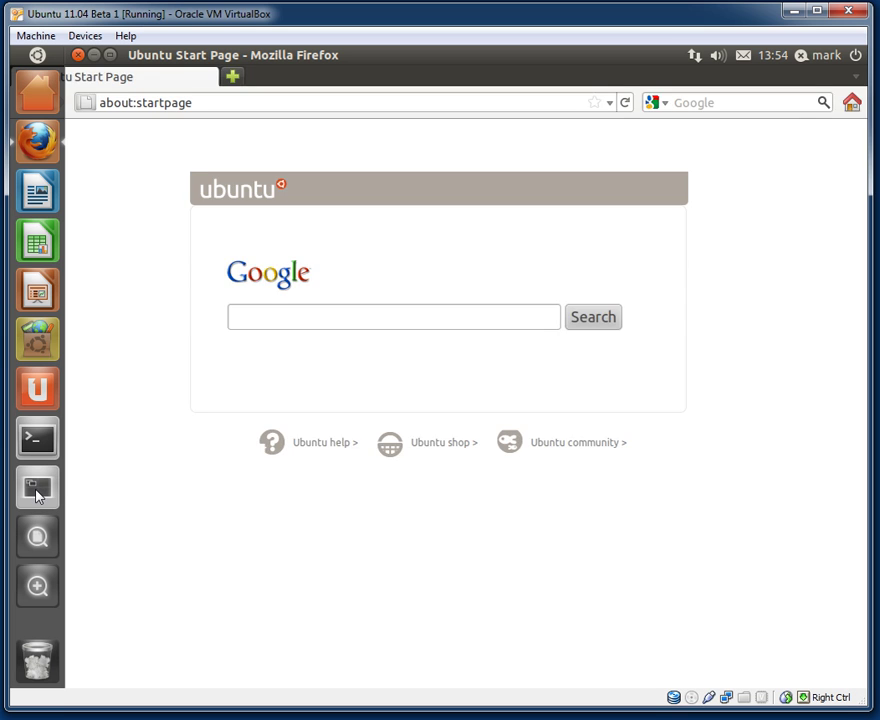
left_click(37, 489)
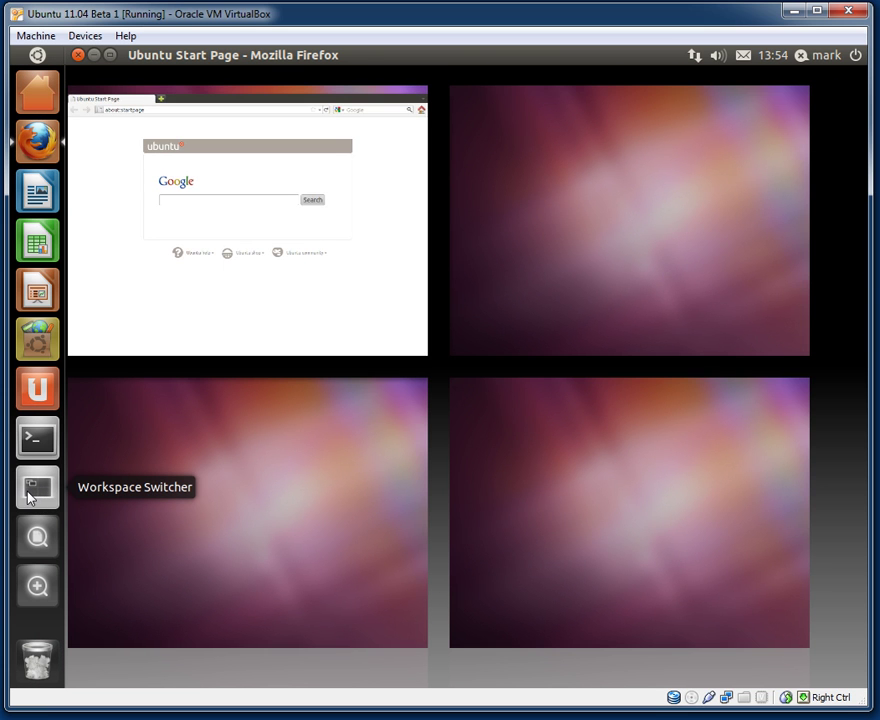
left_click(40, 495)
left_click(38, 495)
left_click(34, 496)
left_click(31, 497)
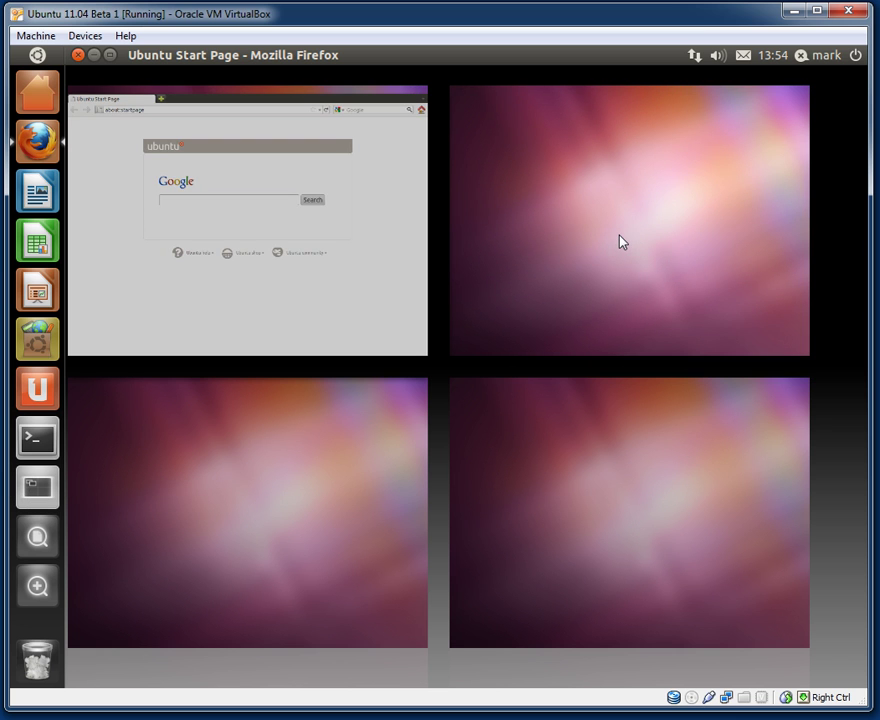
left_click(559, 218)
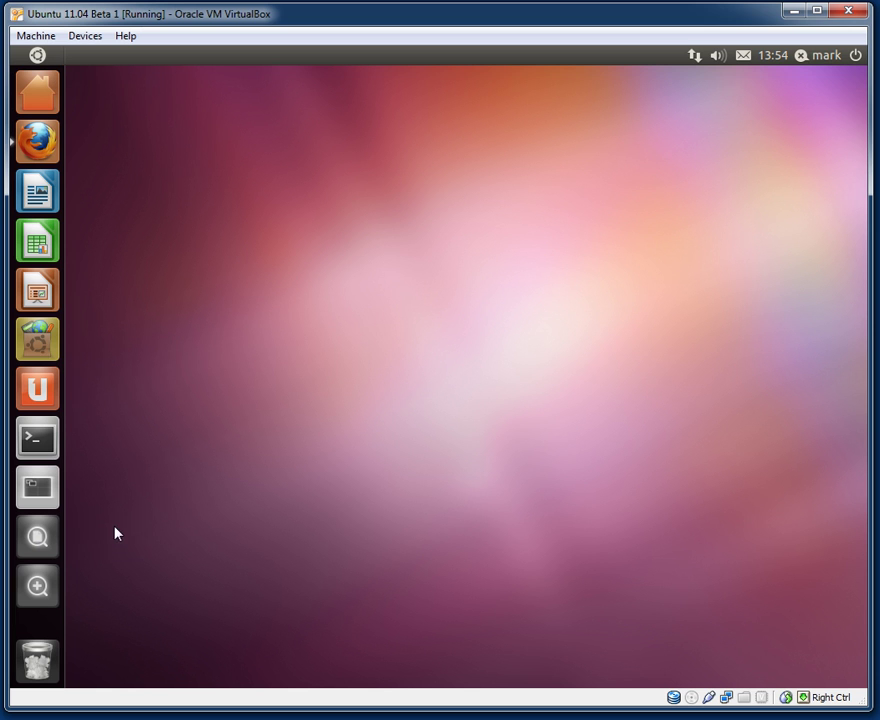
left_click(24, 148)
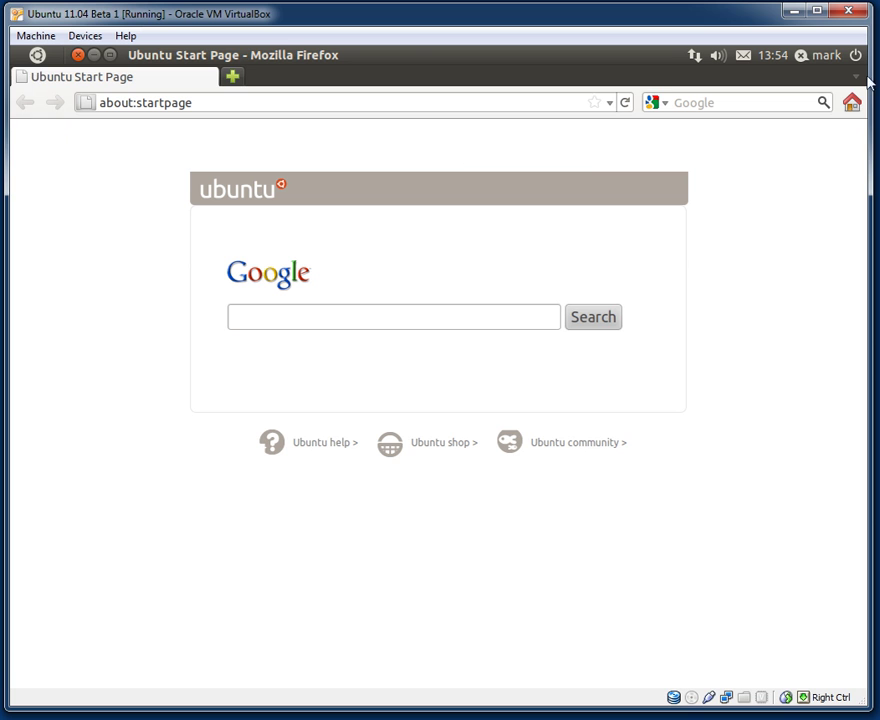
Close Firefox, open the Files & Folders lens, and try searching G and M
left_click(78, 54)
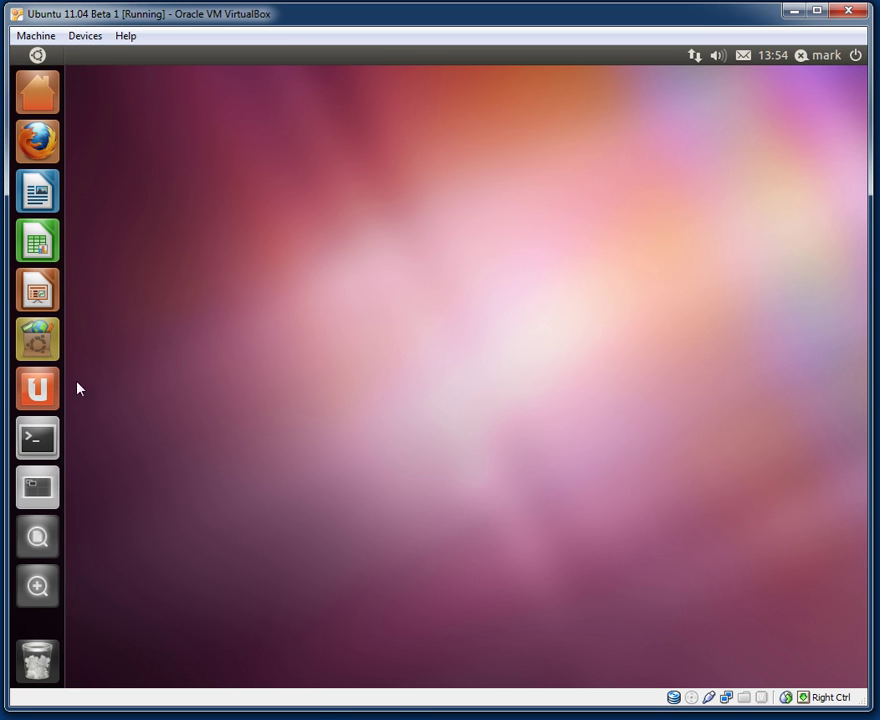
left_click(38, 537)
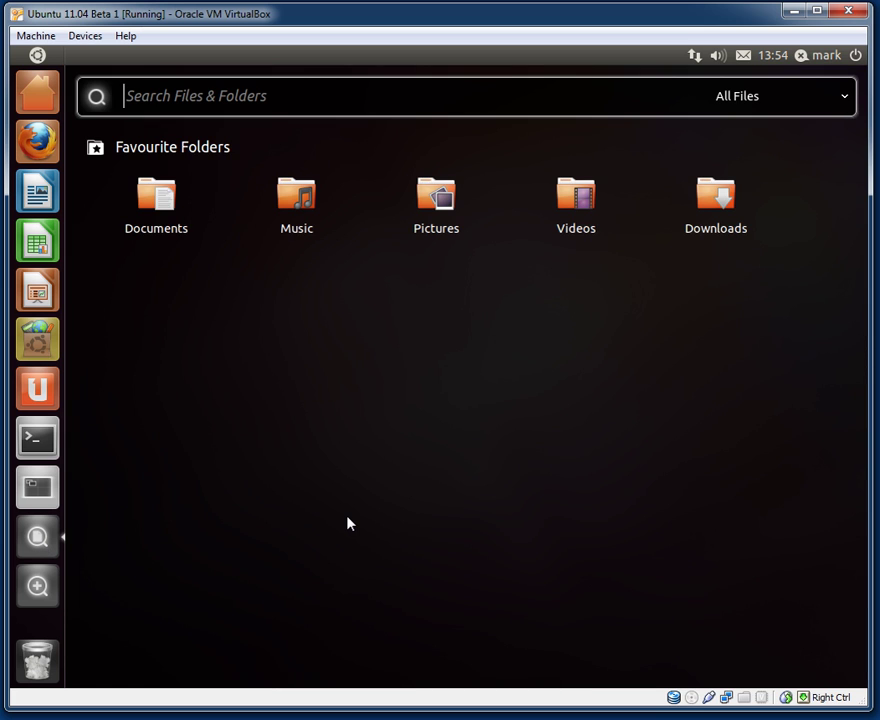
type("G")
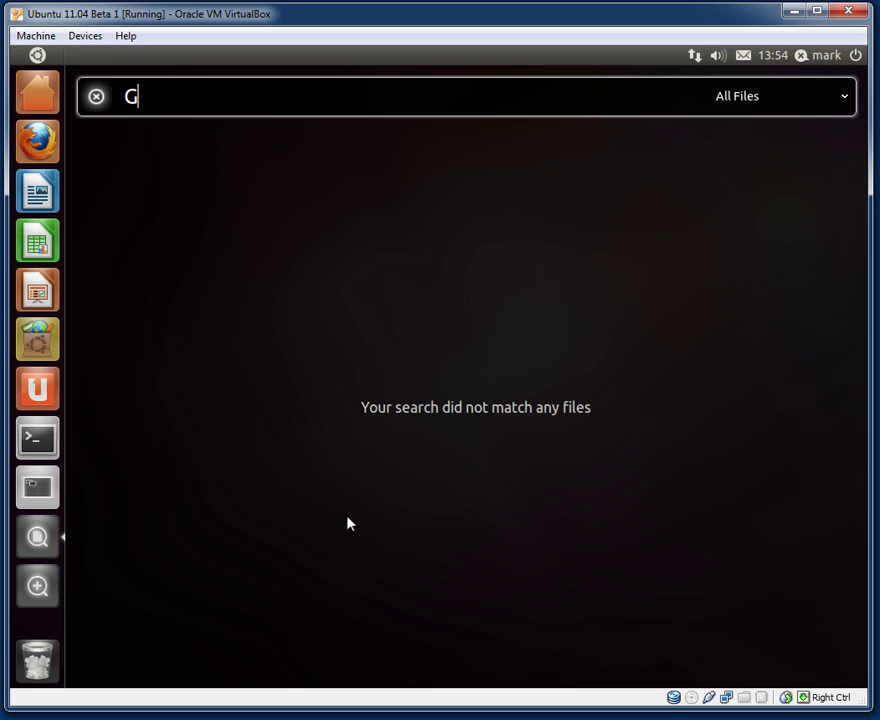
key("BackSpace")
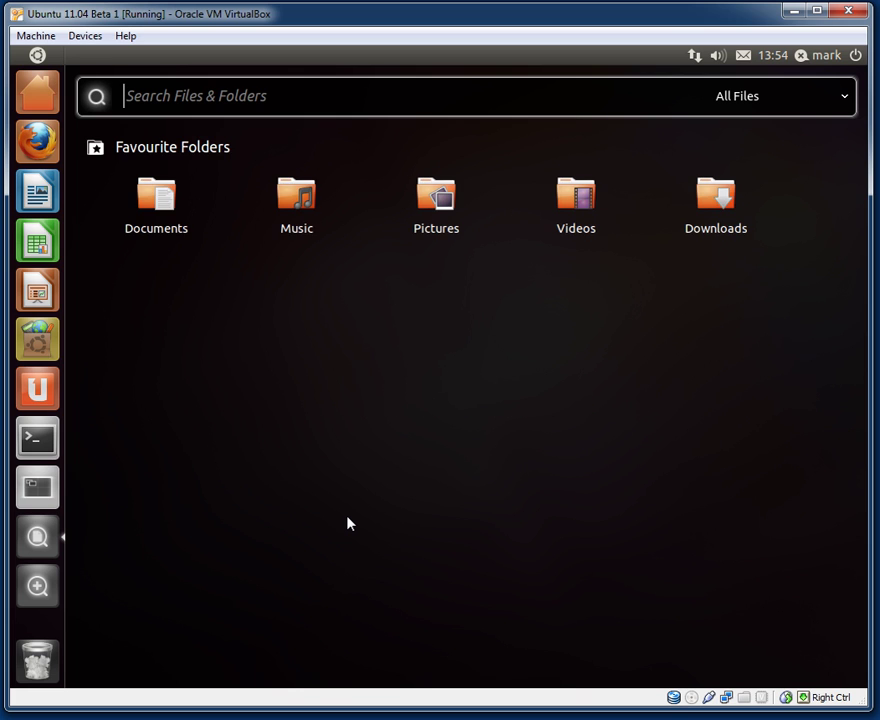
type("M")
key("BackSpace")
Switch to the Applications lens, search for Chromium, then clear the search
key("Escape")
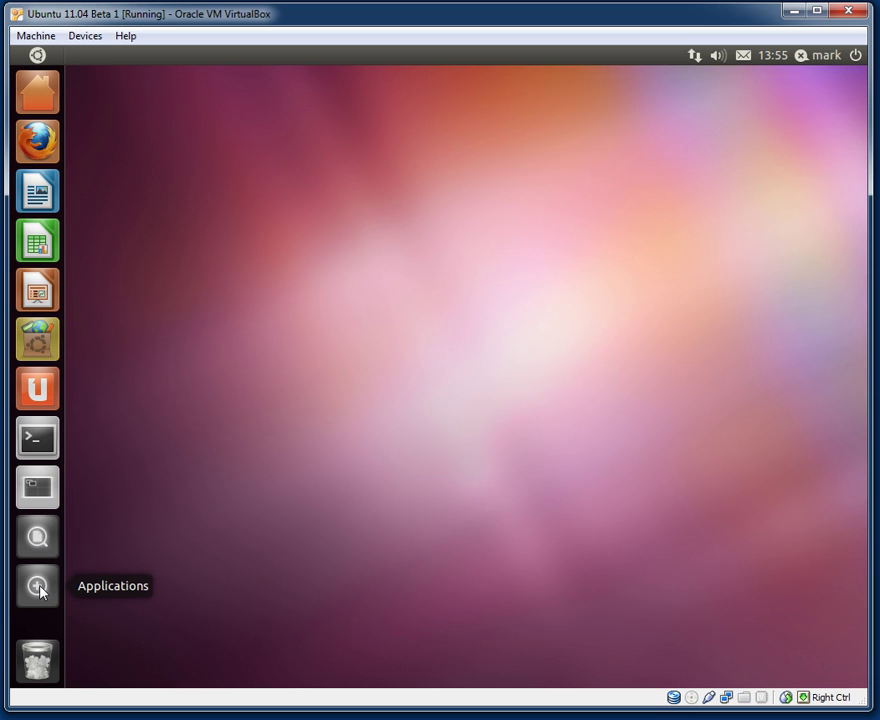
left_click(38, 587)
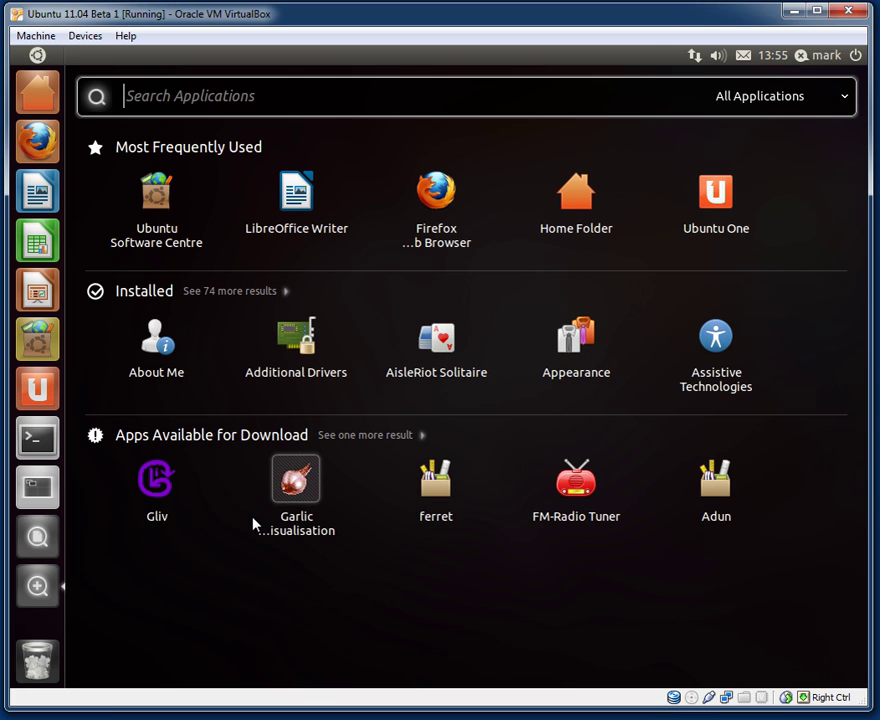
type("Chromium")
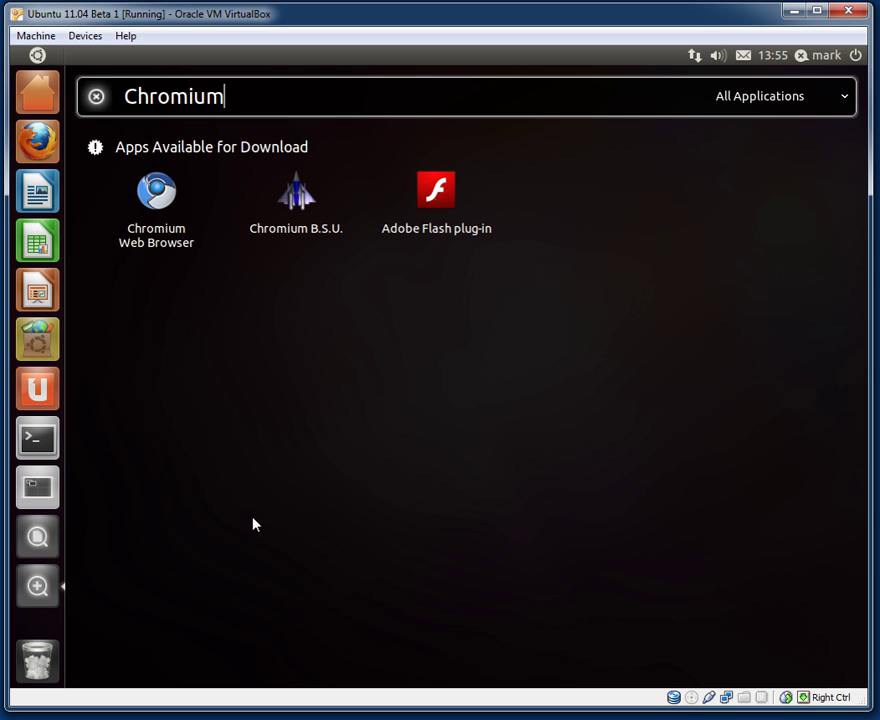
key("BackSpace")
key("BackSpace")
key("BackSpace")
key("BackSpace")
key("BackSpace")
key("BackSpace")
key("BackSpace")
key("BackSpace")
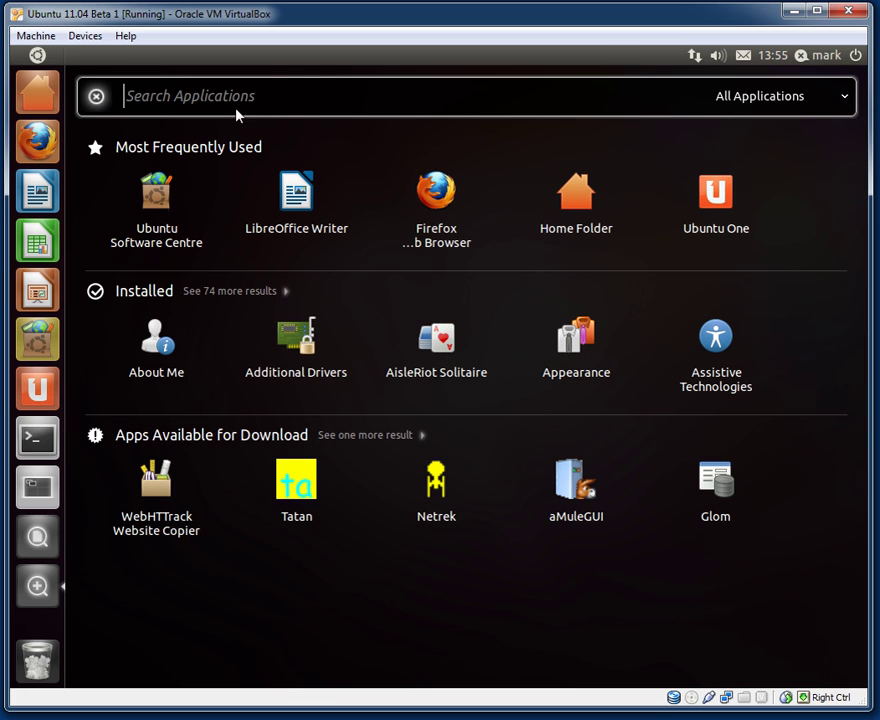
Rapidly toggle the Dash open and shut several times with the Ubuntu button
left_click(36, 55)
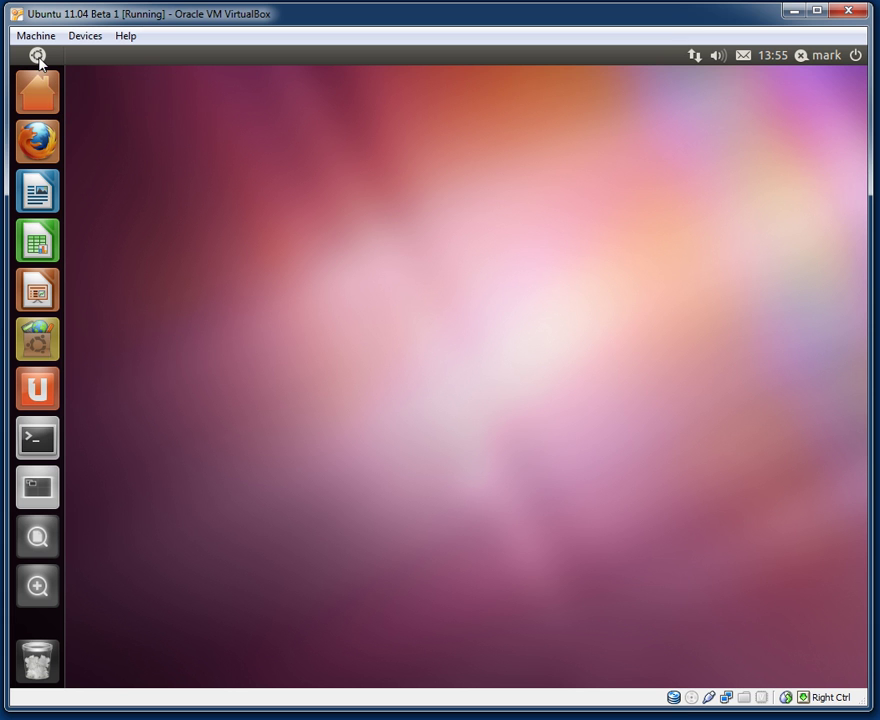
left_click(37, 56)
left_click(37, 56)
left_click(37, 56)
left_click(37, 56)
left_click(37, 56)
left_click(37, 56)
Open the Dash home, collapse and re-expand the Shortcuts group, then close the Dash
left_click(38, 57)
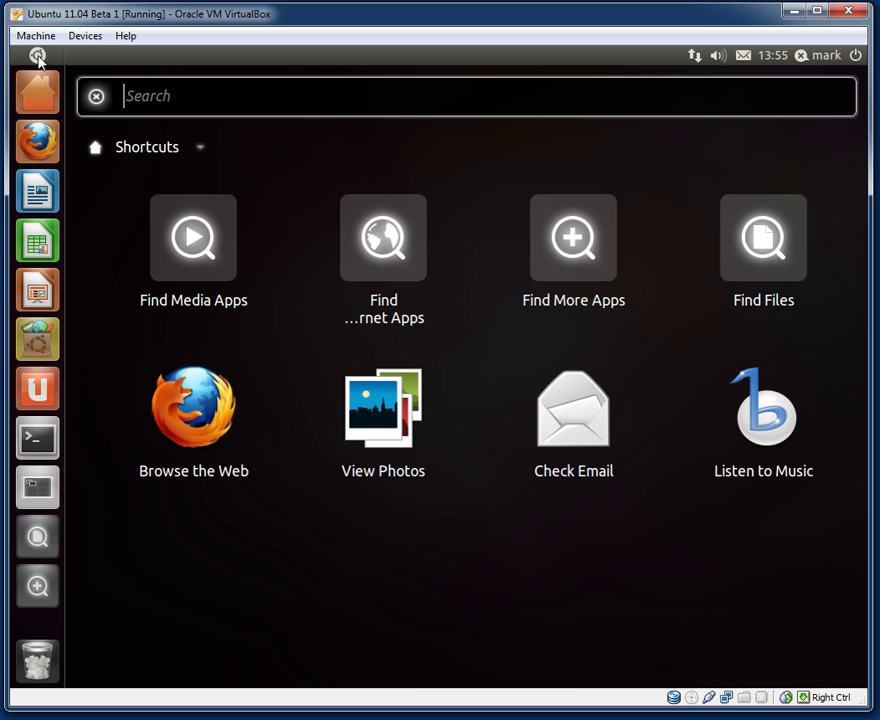
left_click(202, 150)
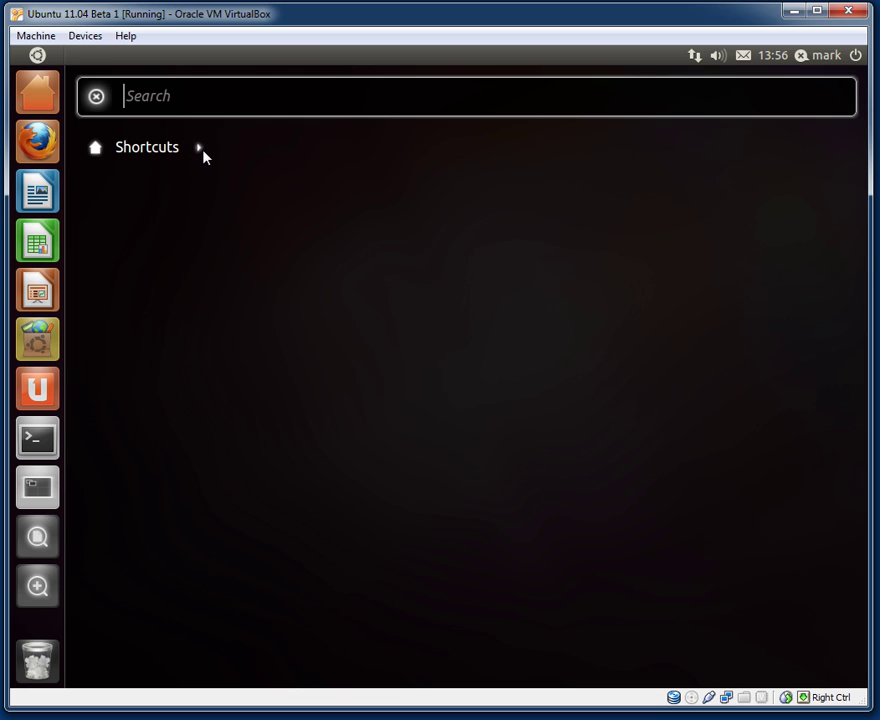
left_click(200, 150)
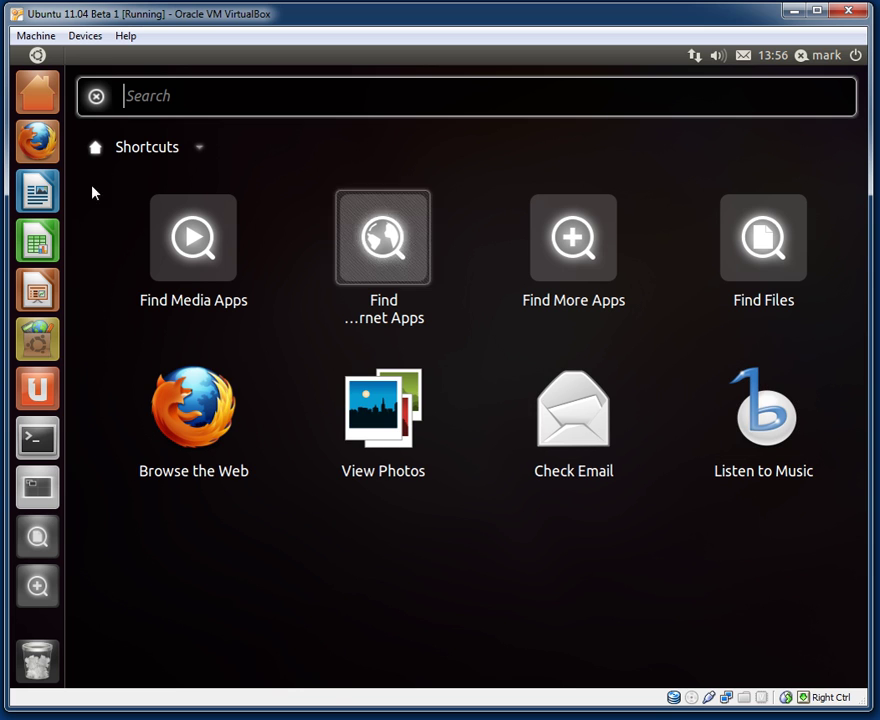
left_click(37, 55)
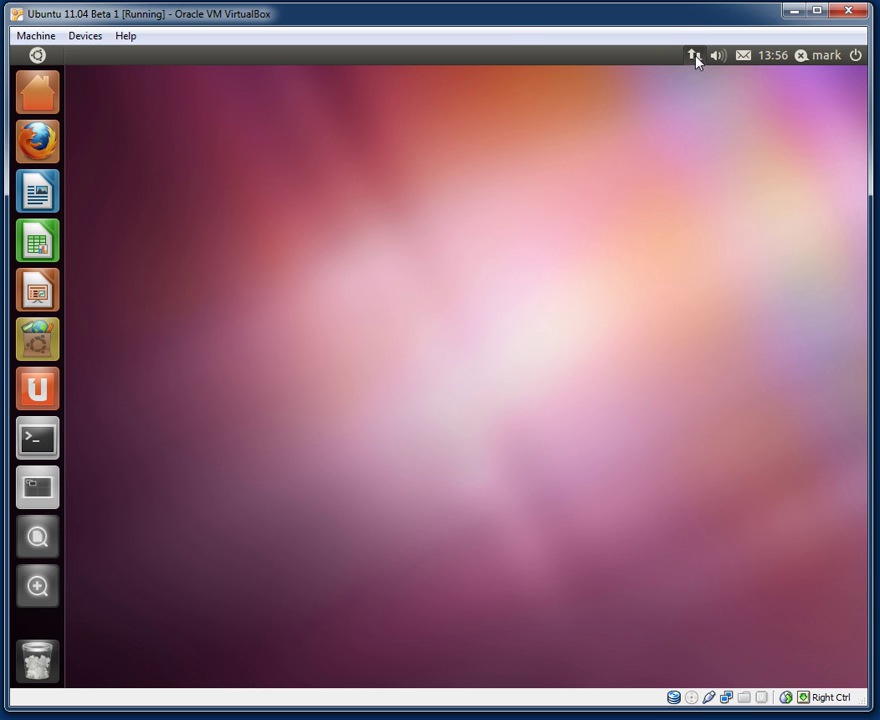
Raise the system volume to near maximum from the speaker indicator's sound menu, then dismiss the menu
left_click_drag(455, 130, 739, 251)
left_click_drag(462, 161, 860, 385)
left_click_drag(442, 171, 868, 461)
left_click_drag(375, 265, 528, 382)
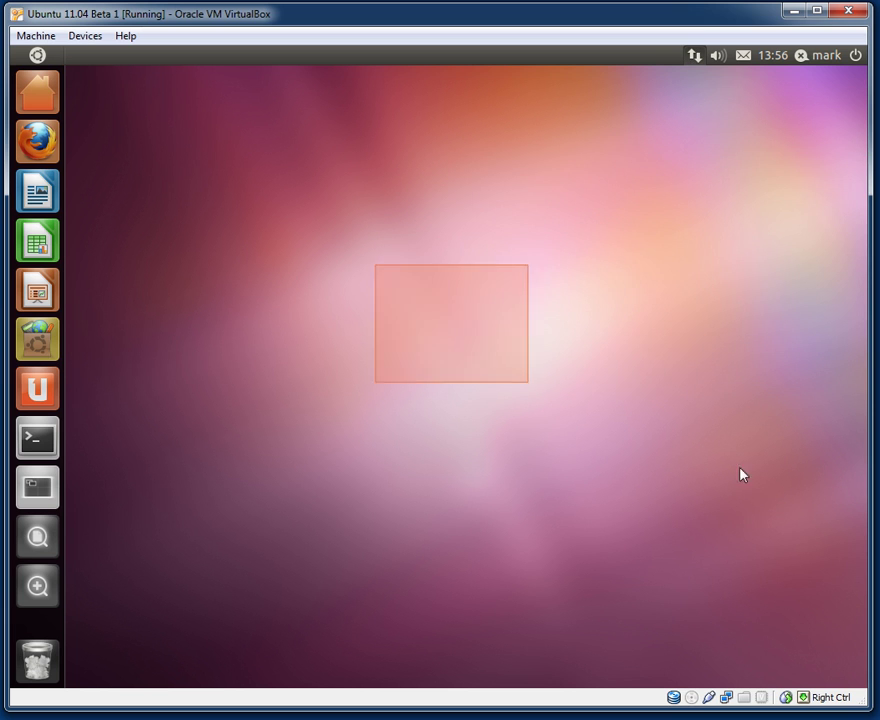
left_click(718, 62)
left_click(718, 63)
left_click(718, 63)
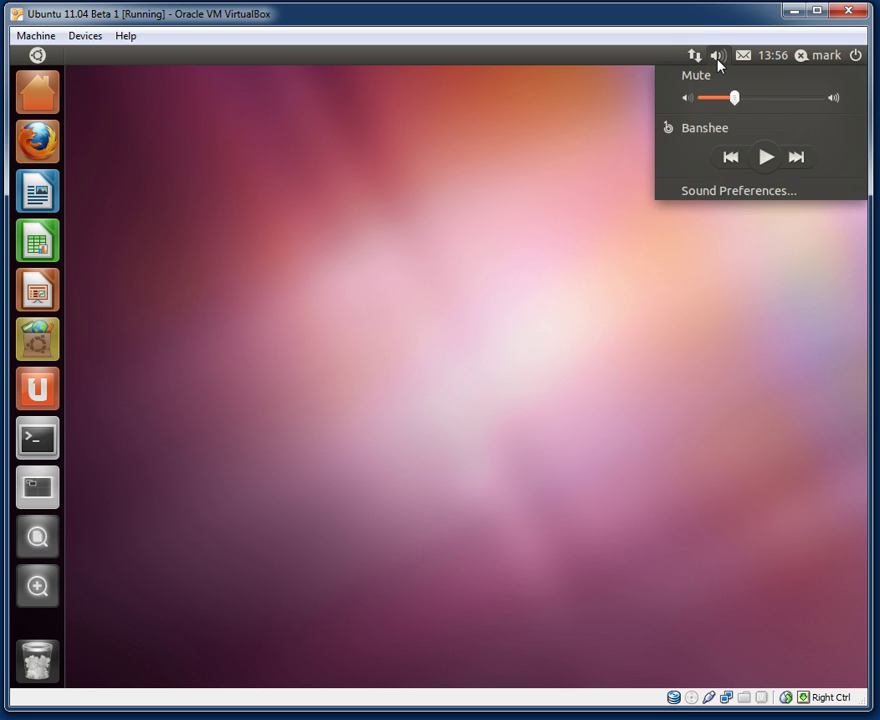
left_click(718, 63)
left_click(716, 66)
left_click_drag(734, 99, 823, 102)
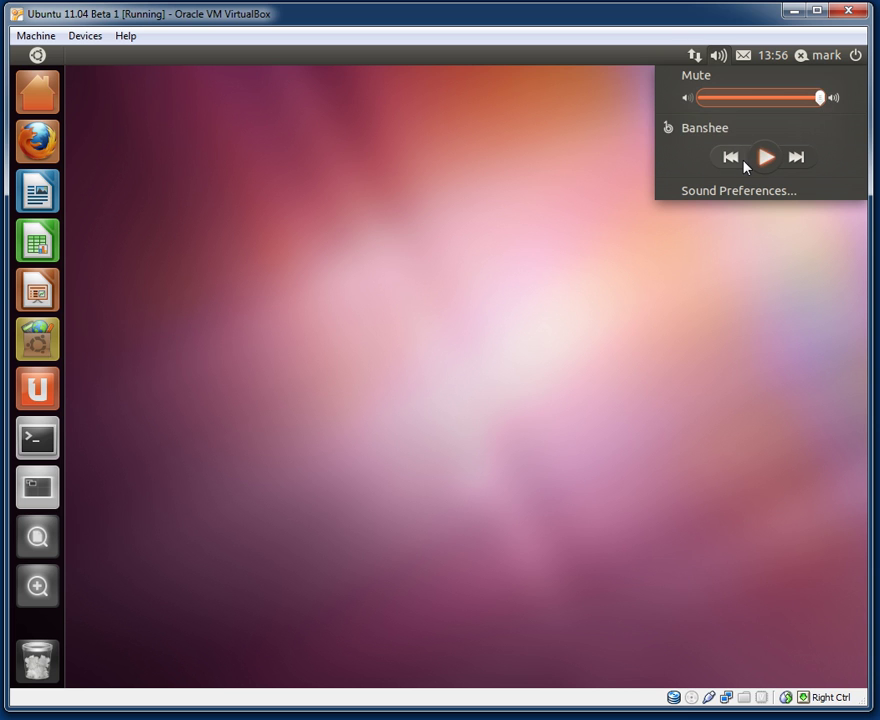
left_click(660, 245)
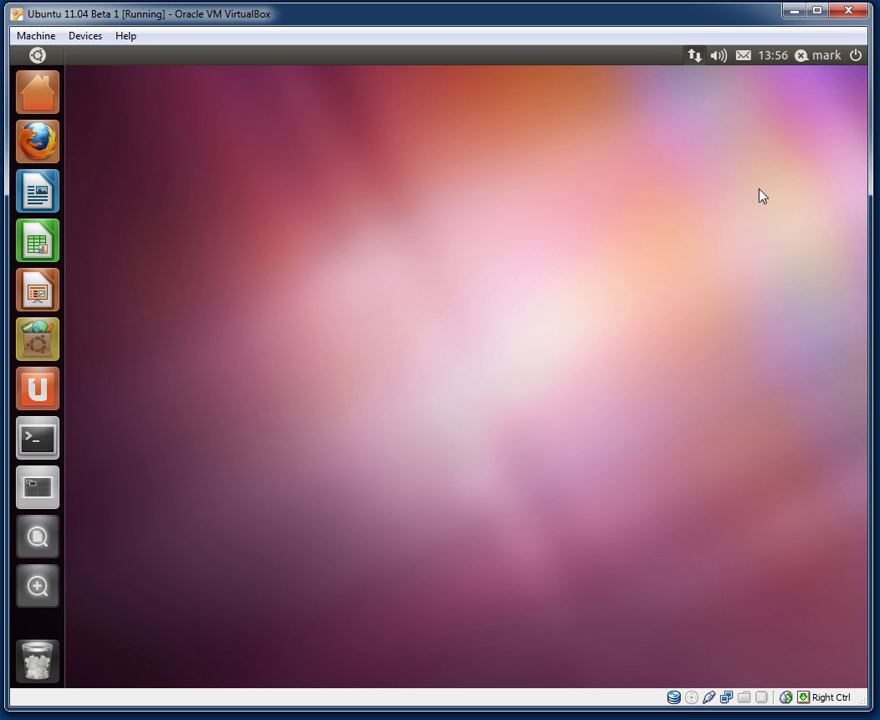
left_click(745, 55)
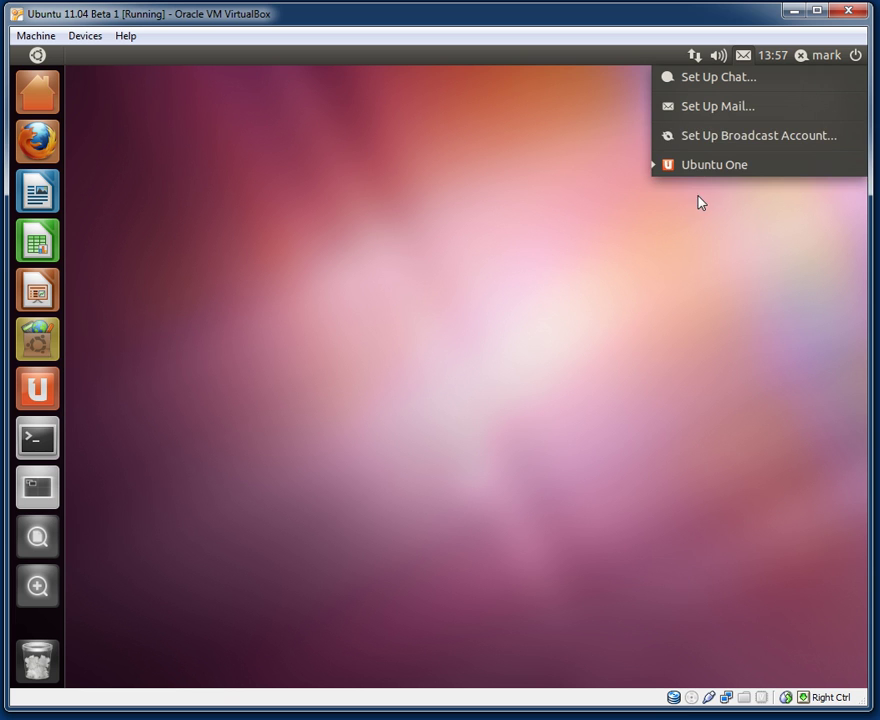
left_click(697, 221)
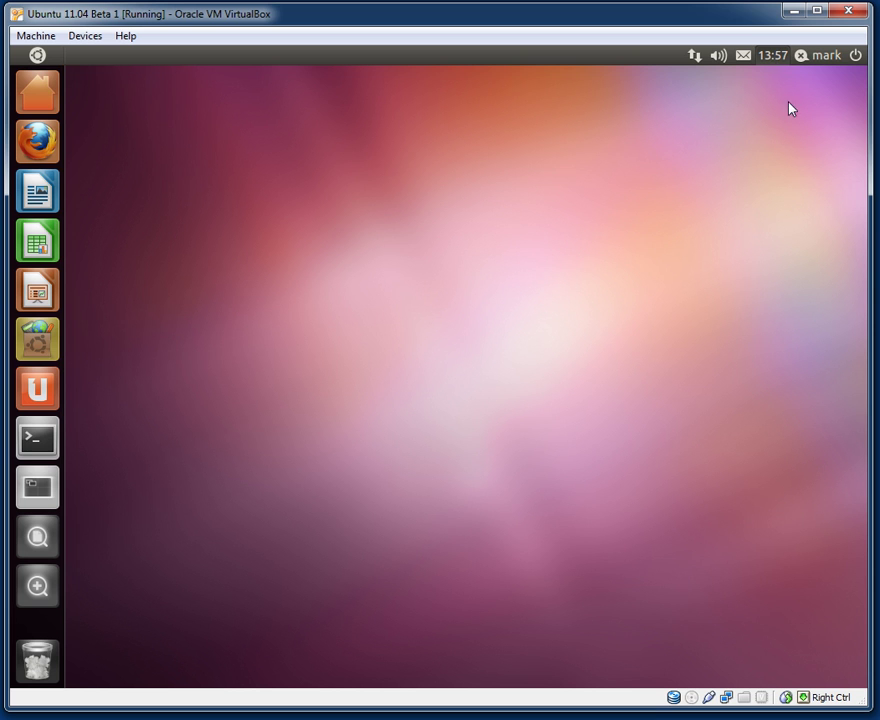
left_click(716, 56)
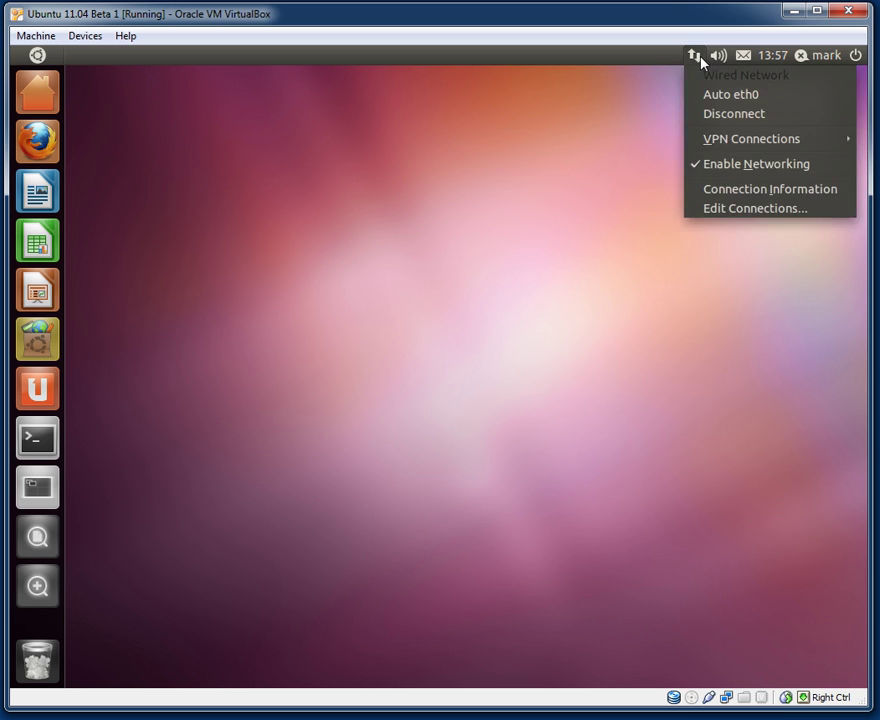
left_click(699, 60)
left_click(700, 61)
left_click(695, 58)
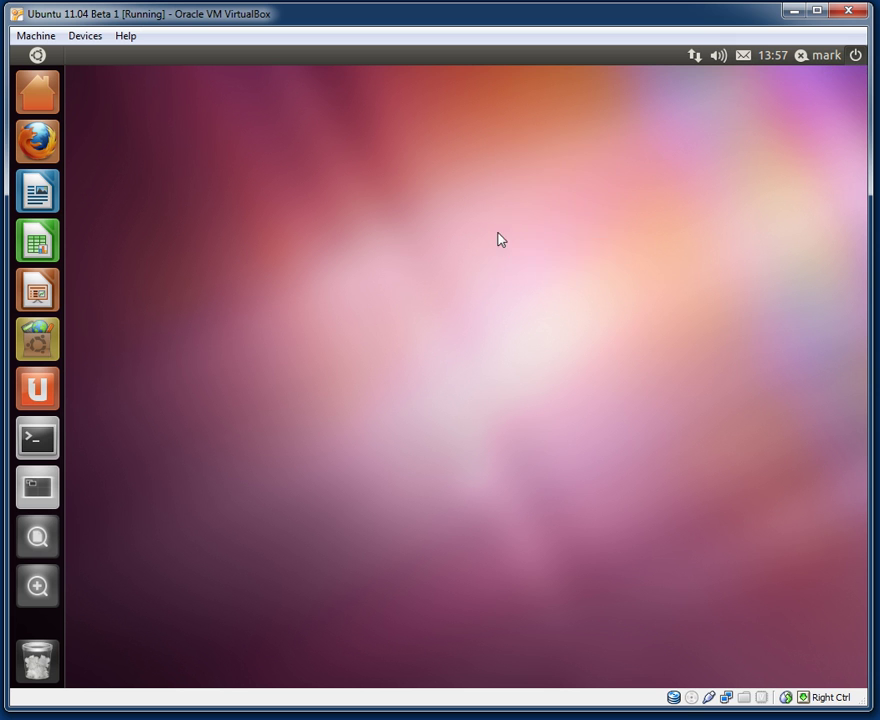
Glance at the Dash home screen, then open the session status menu
left_click(42, 56)
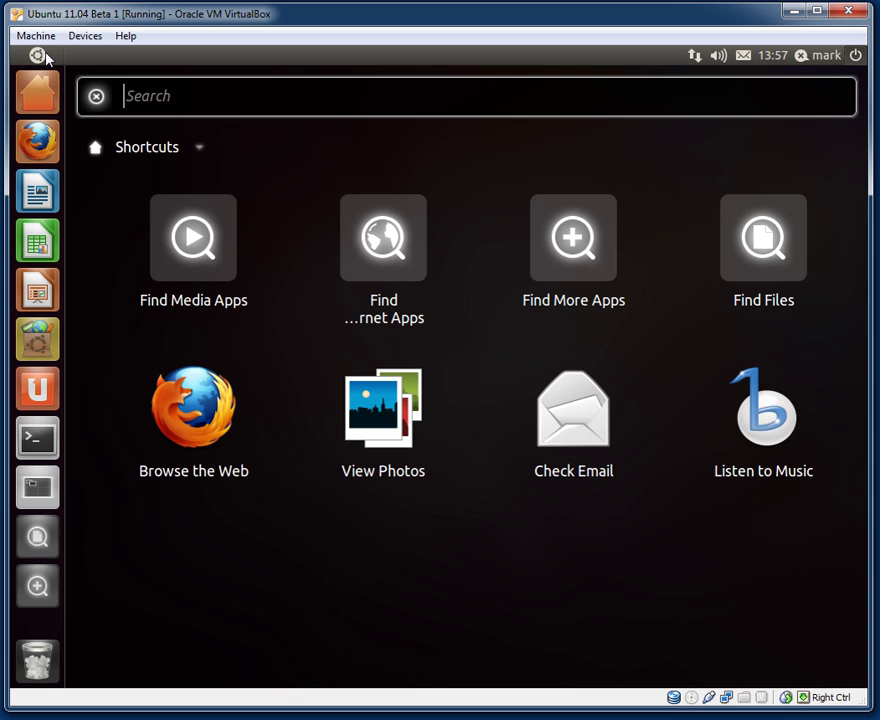
left_click(42, 56)
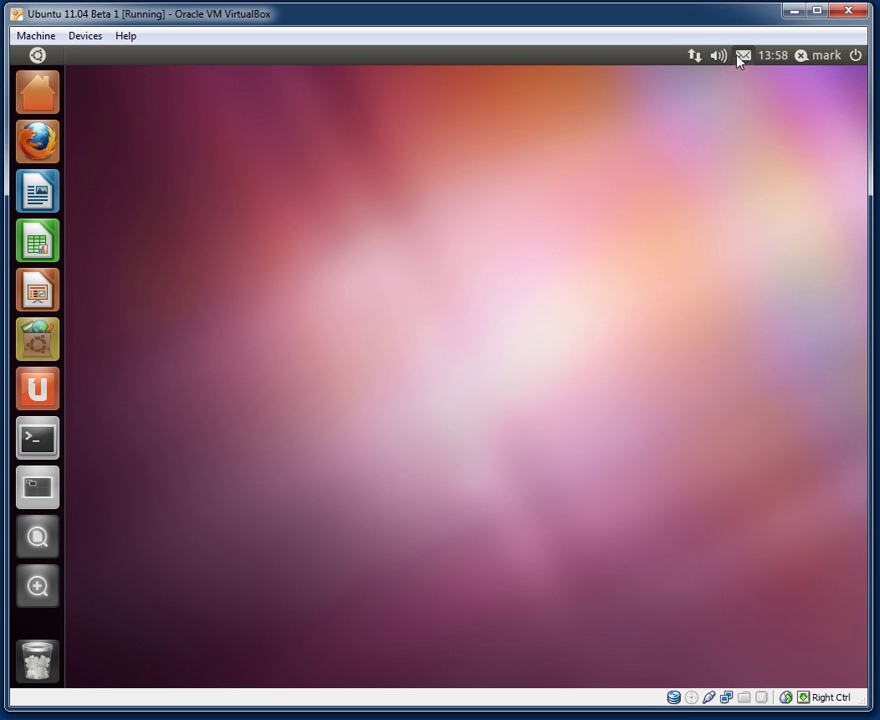
left_click(800, 60)
left_click(807, 64)
left_click(813, 64)
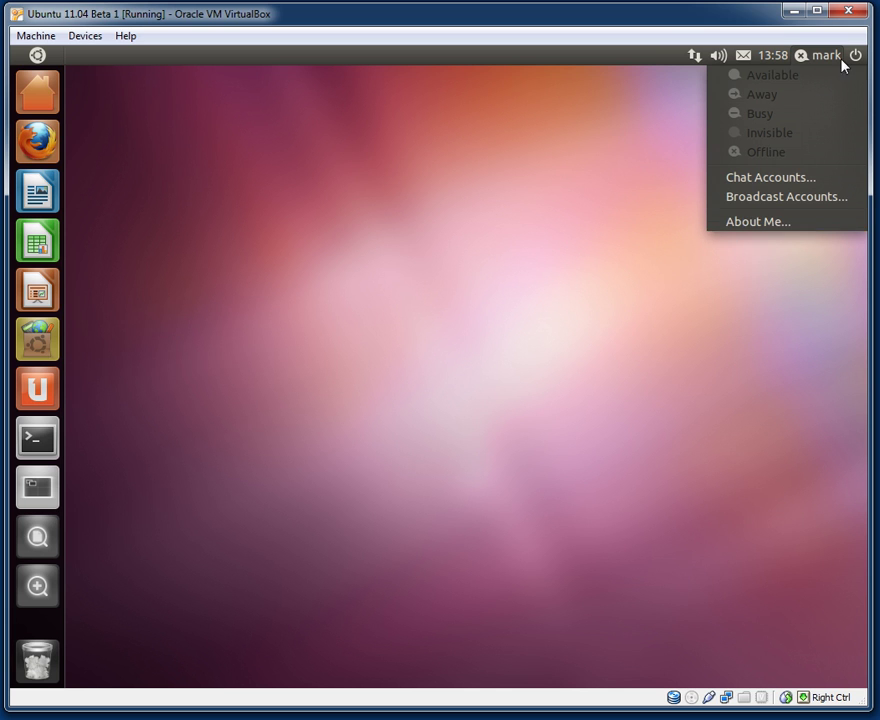
Look through the panel indicator menus, ending on the clock's April 2011 calendar
mouse_move(860, 58)
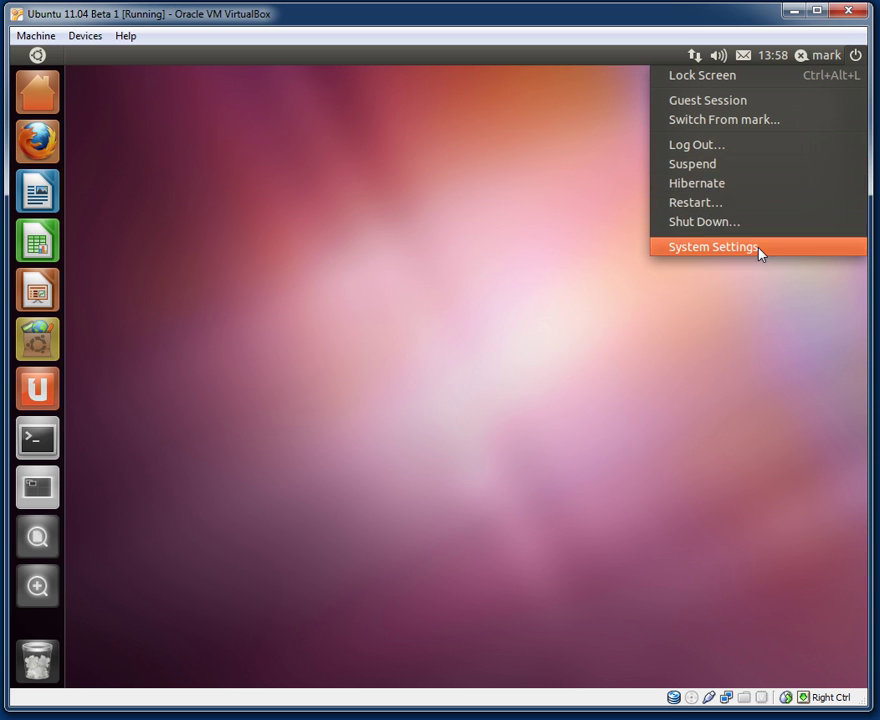
mouse_move(813, 65)
mouse_move(779, 65)
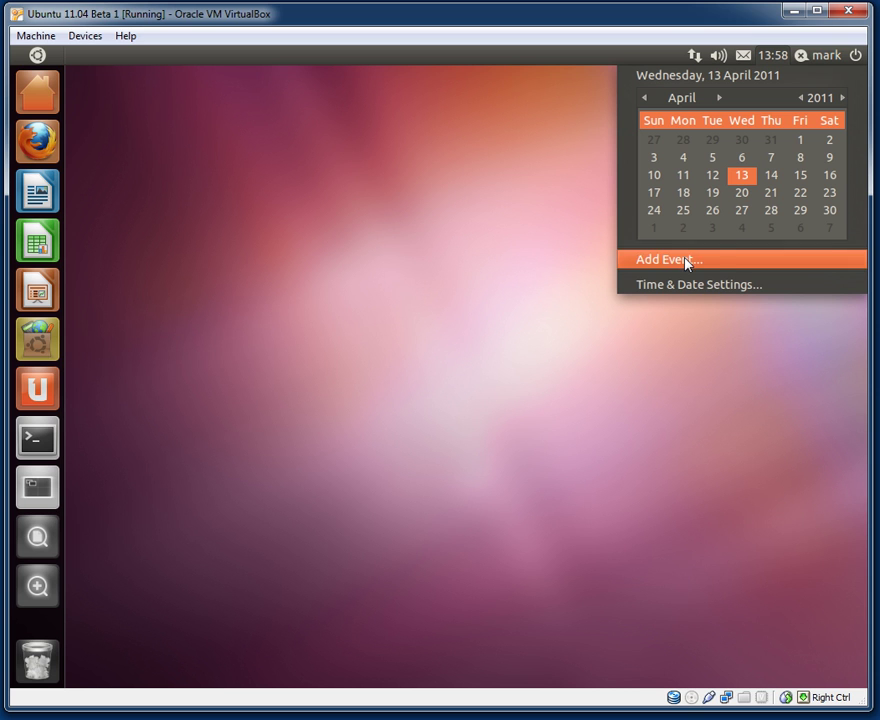
mouse_move(722, 58)
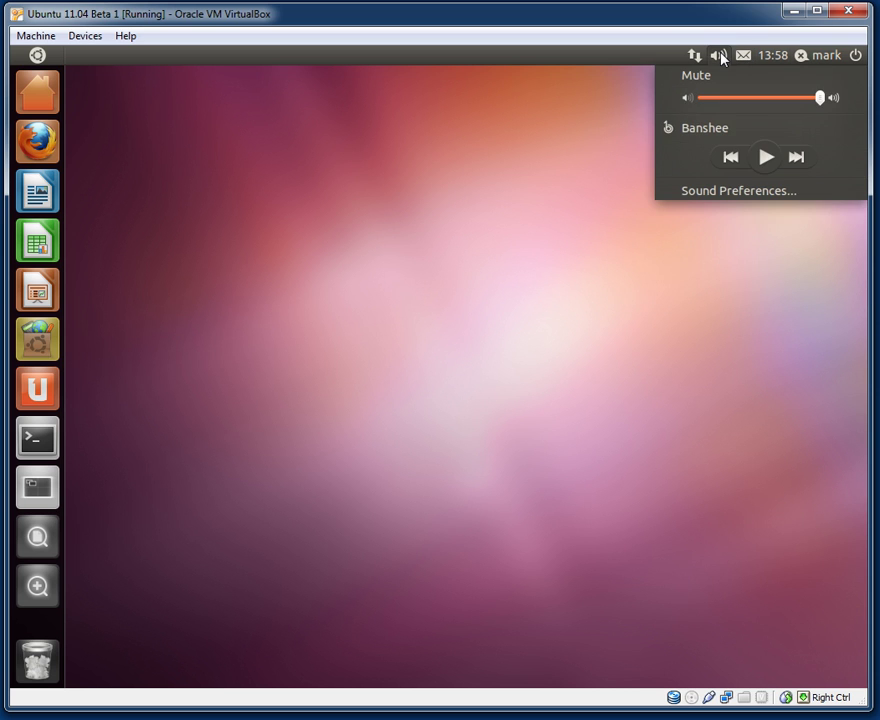
mouse_move(695, 57)
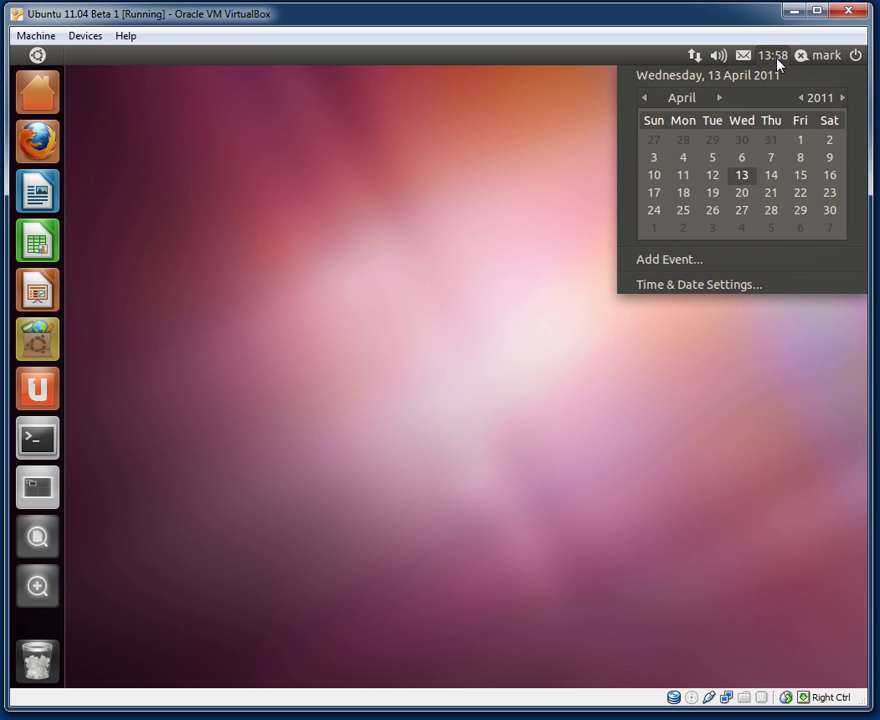
Try Add Event, dismiss the Evolution setup assistant, then view the Rubbish Bin, Home and Writer quicklists
left_click(702, 268)
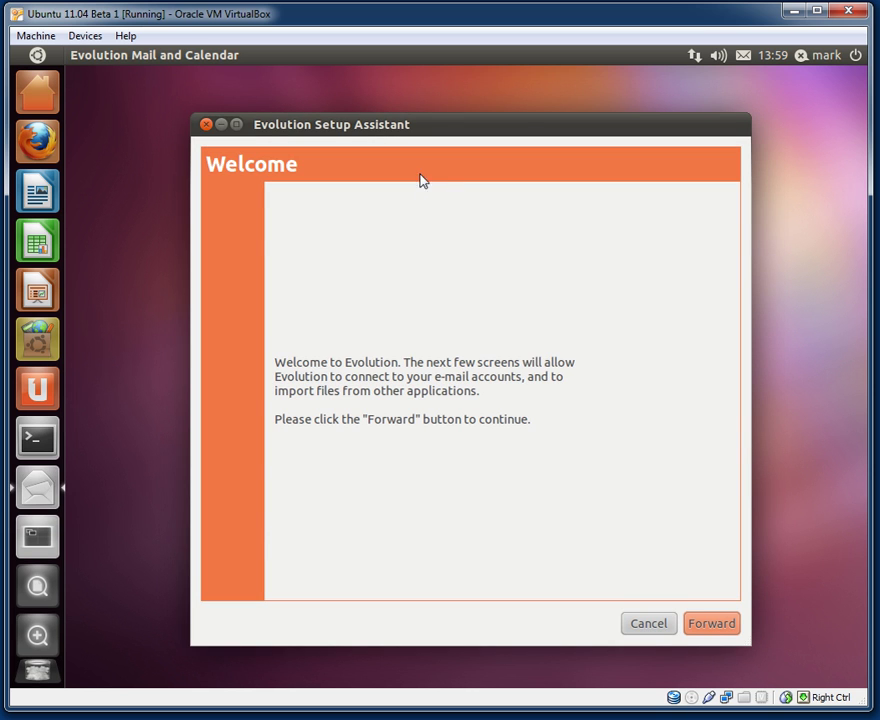
left_click(206, 125)
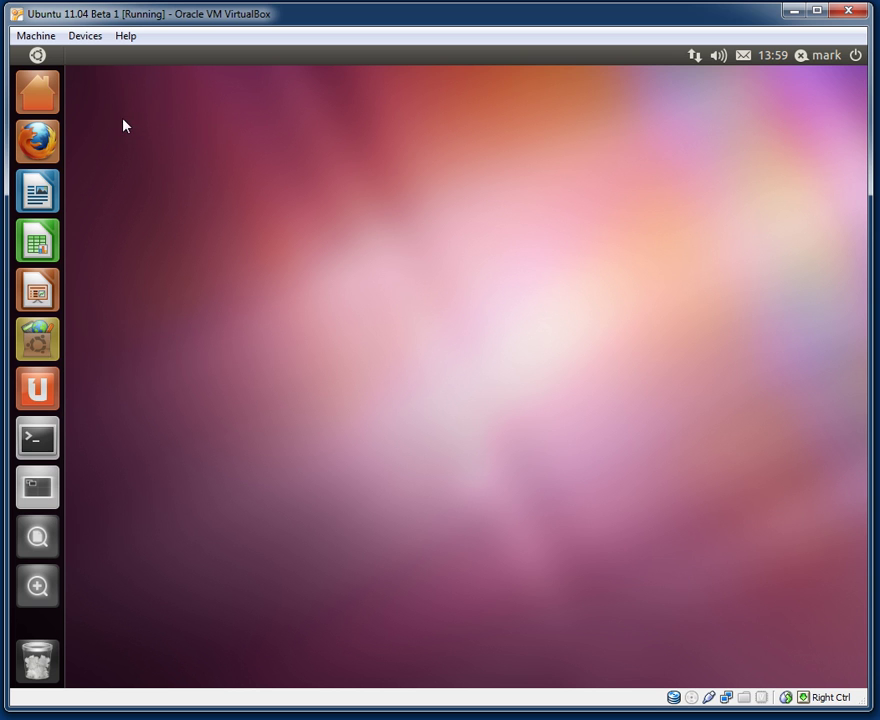
right_click(41, 666)
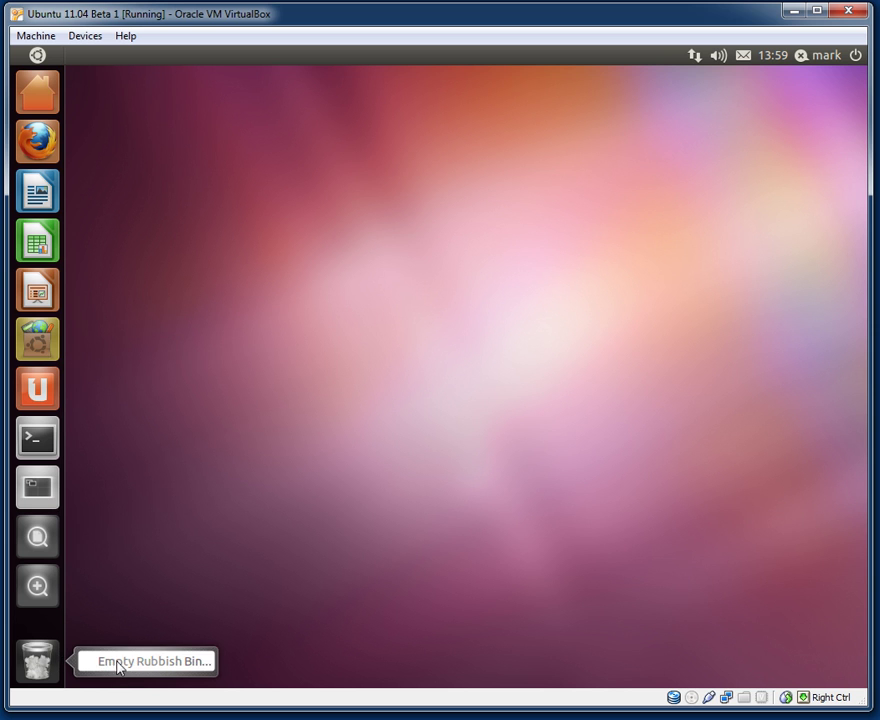
right_click(37, 106)
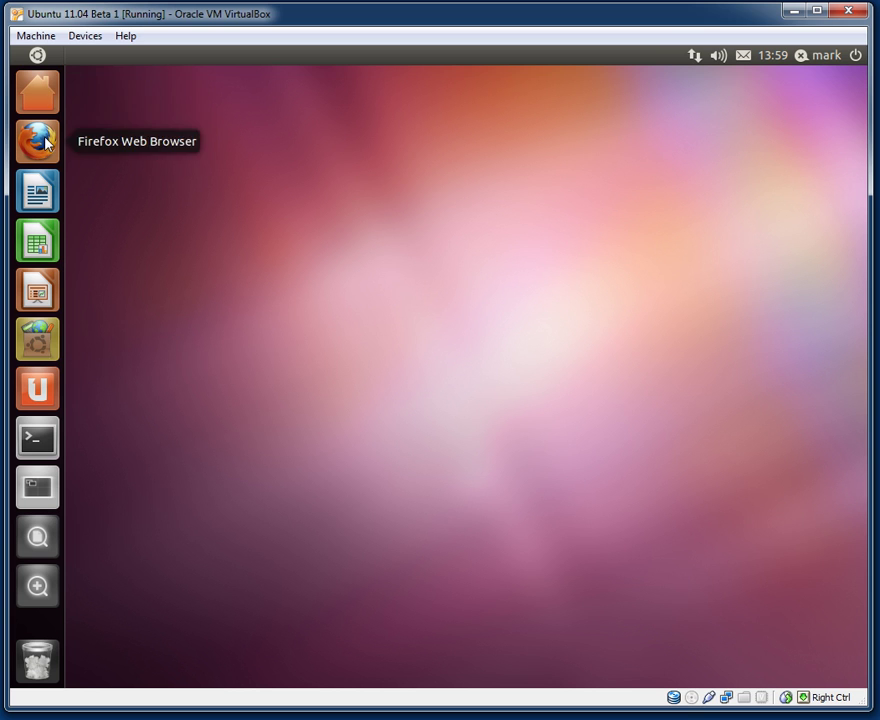
right_click(37, 190)
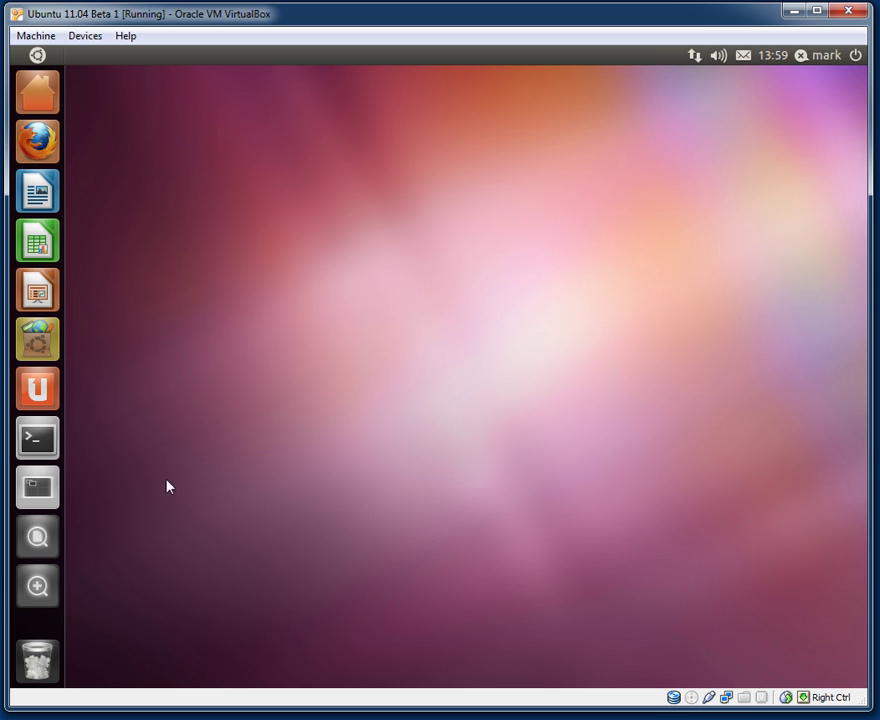
Start creating a desktop application launcher, browse for a program, then cancel both dialogs
right_click(216, 136)
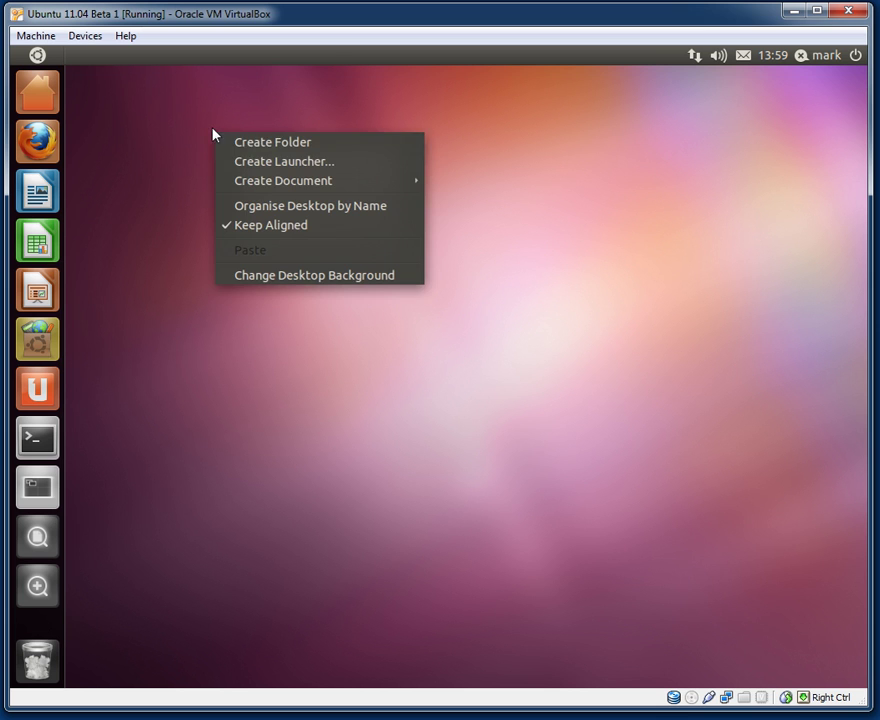
left_click(320, 166)
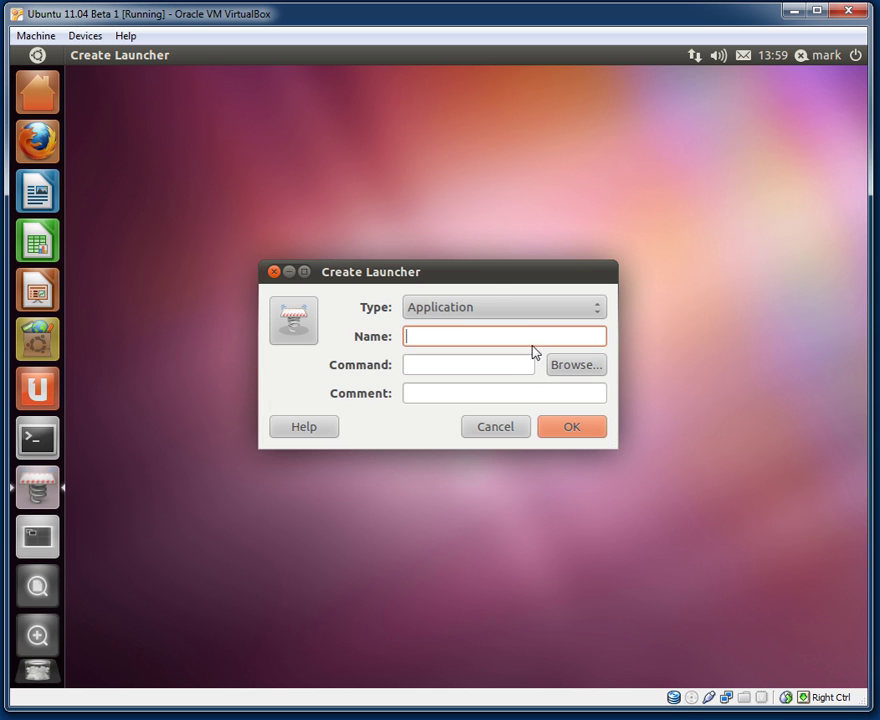
left_click(571, 367)
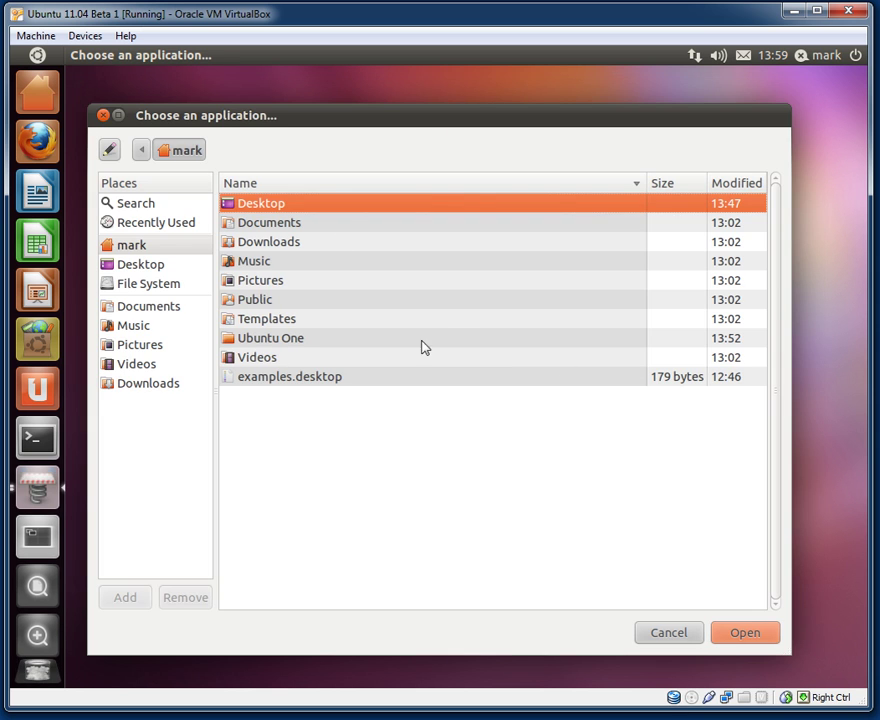
left_click(669, 632)
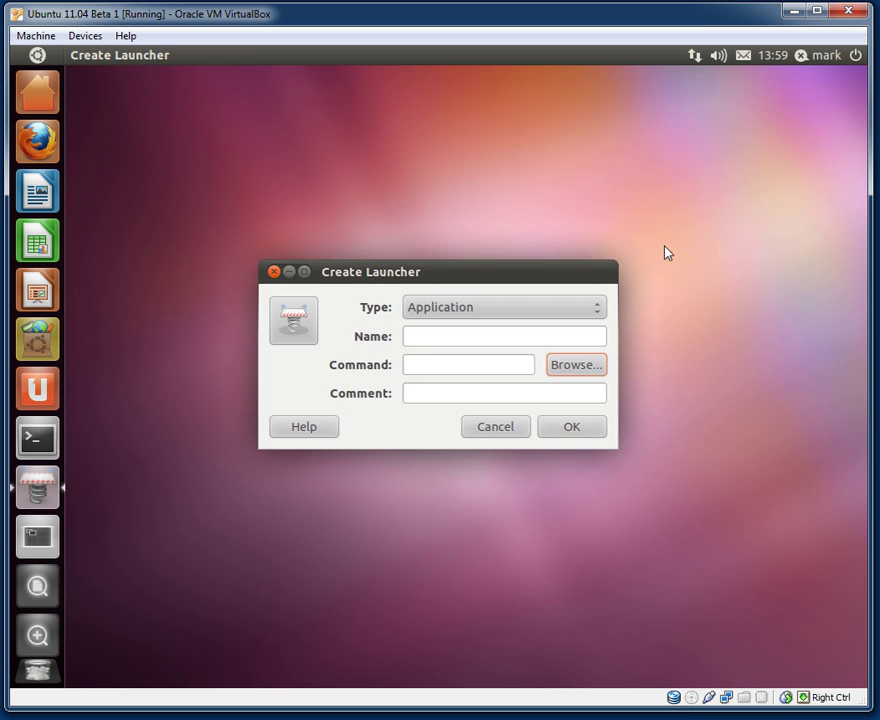
left_click(491, 427)
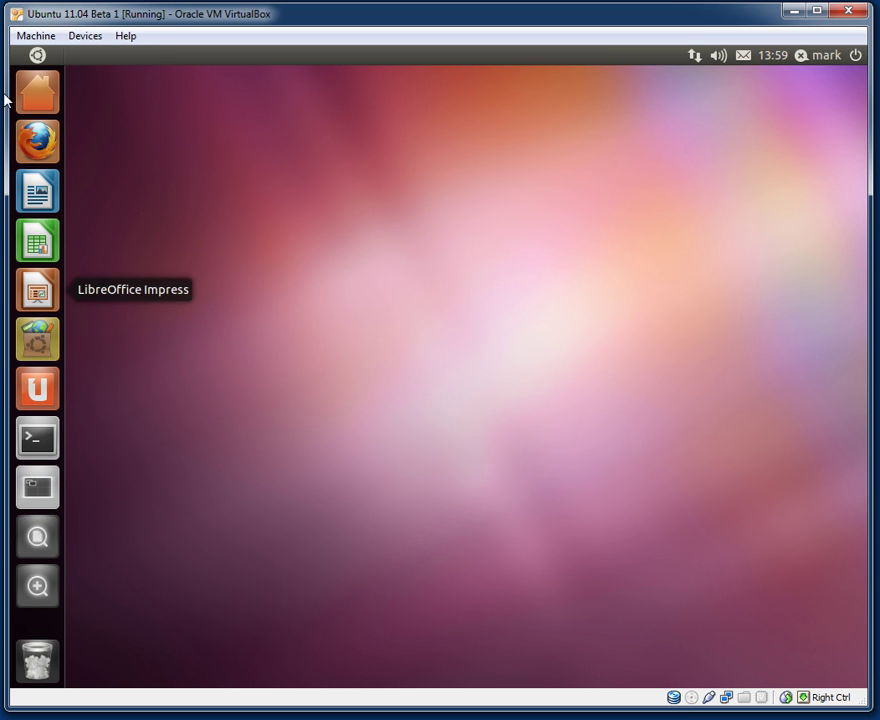
Launch Banshee Media Player from the Dash's full applications list and move its launcher icon lower
left_click(37, 55)
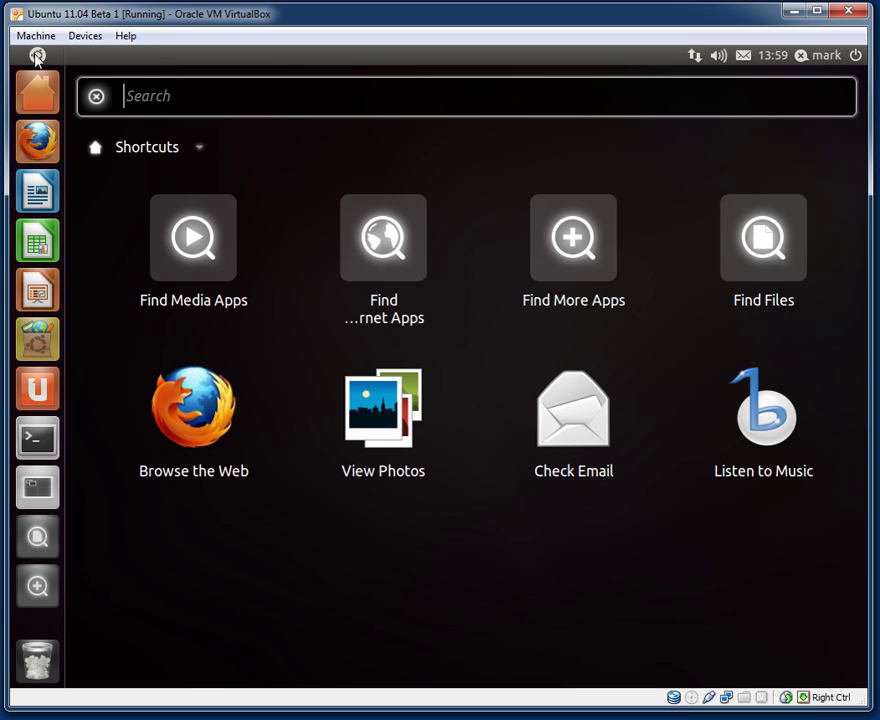
left_click(37, 587)
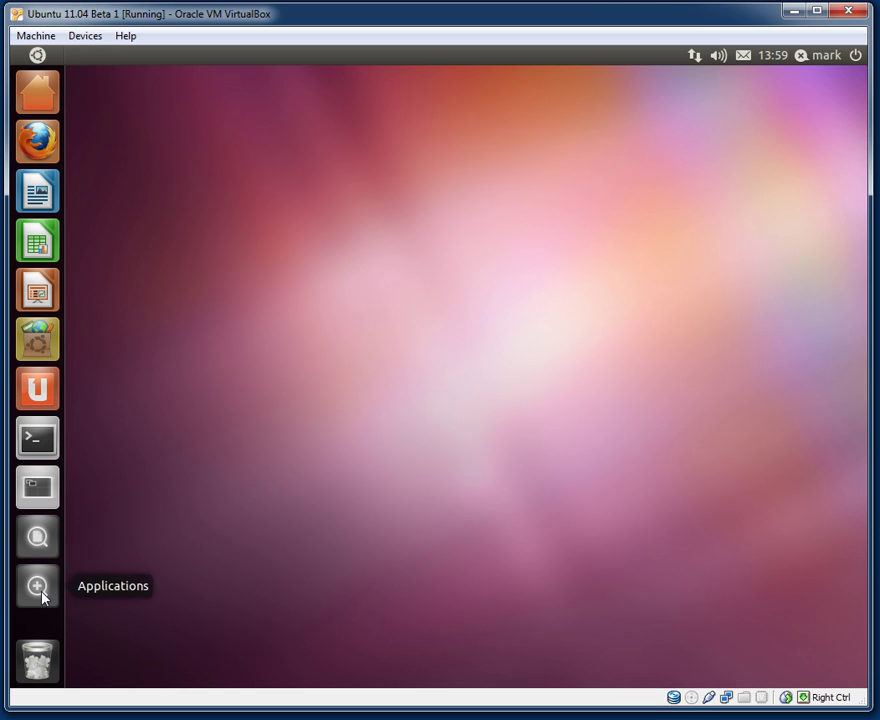
left_click(37, 587)
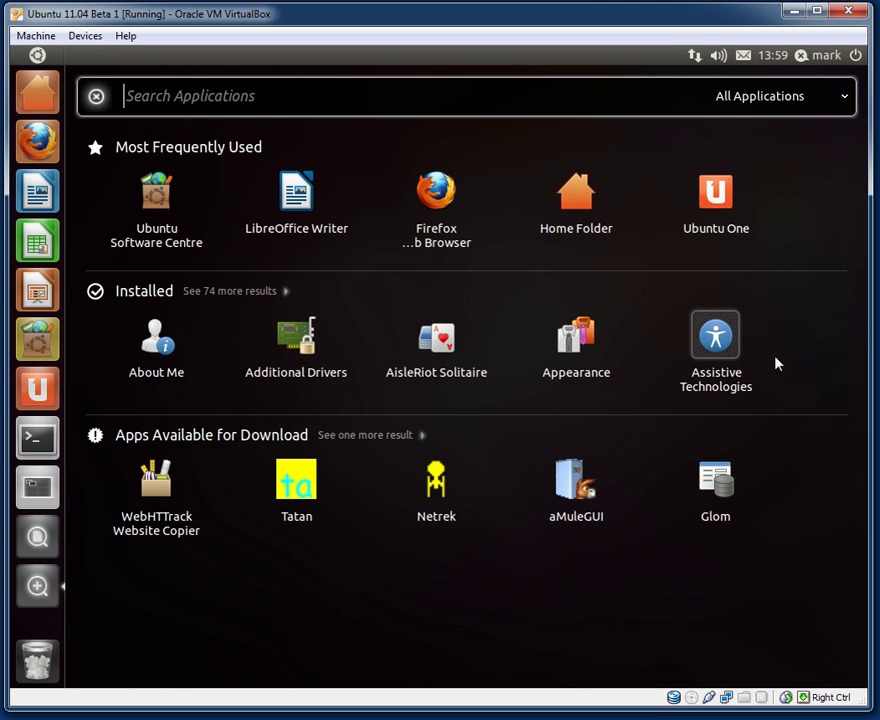
left_click(279, 296)
scroll(313, 297, "down", 1)
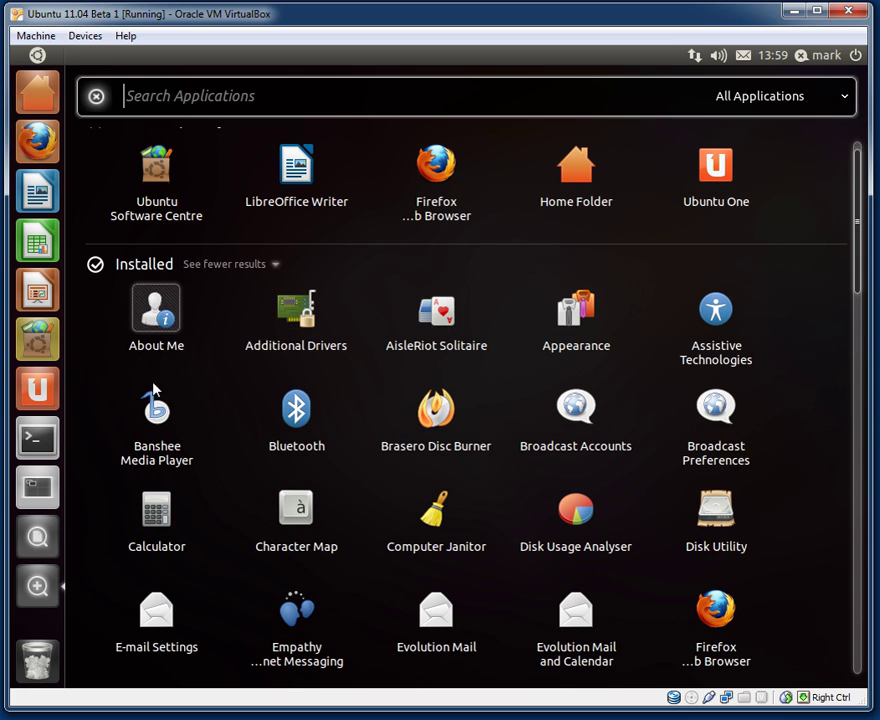
left_click(140, 460)
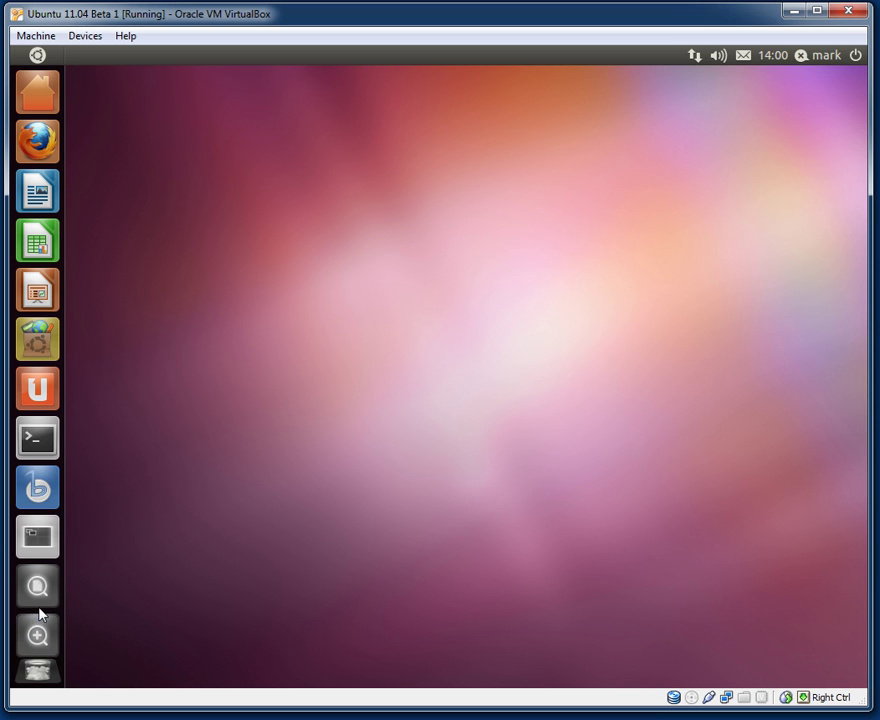
left_click_drag(38, 487, 38, 662)
left_click(46, 58)
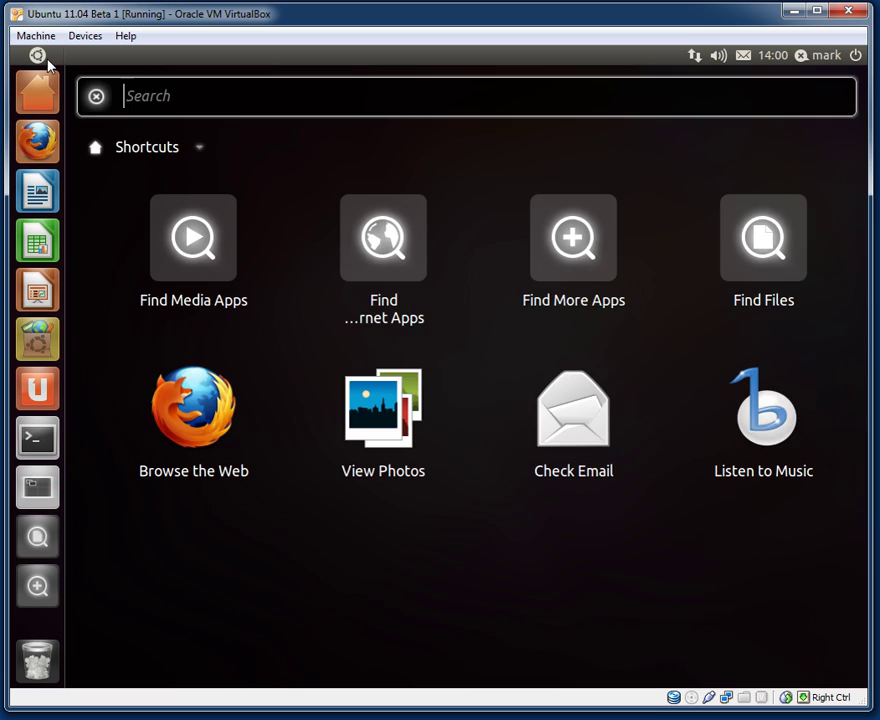
left_click(33, 590)
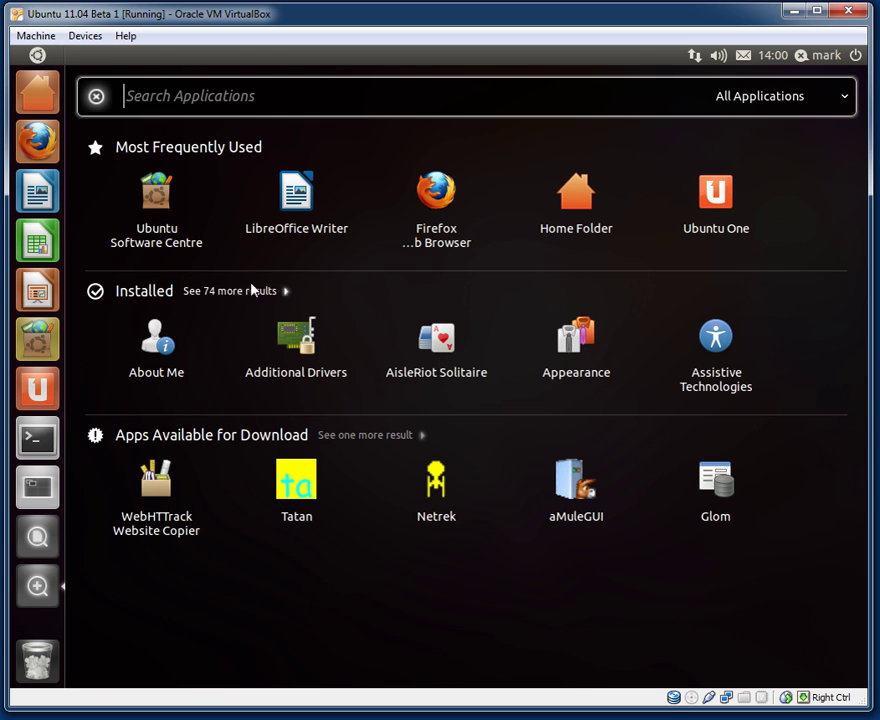
left_click(258, 291)
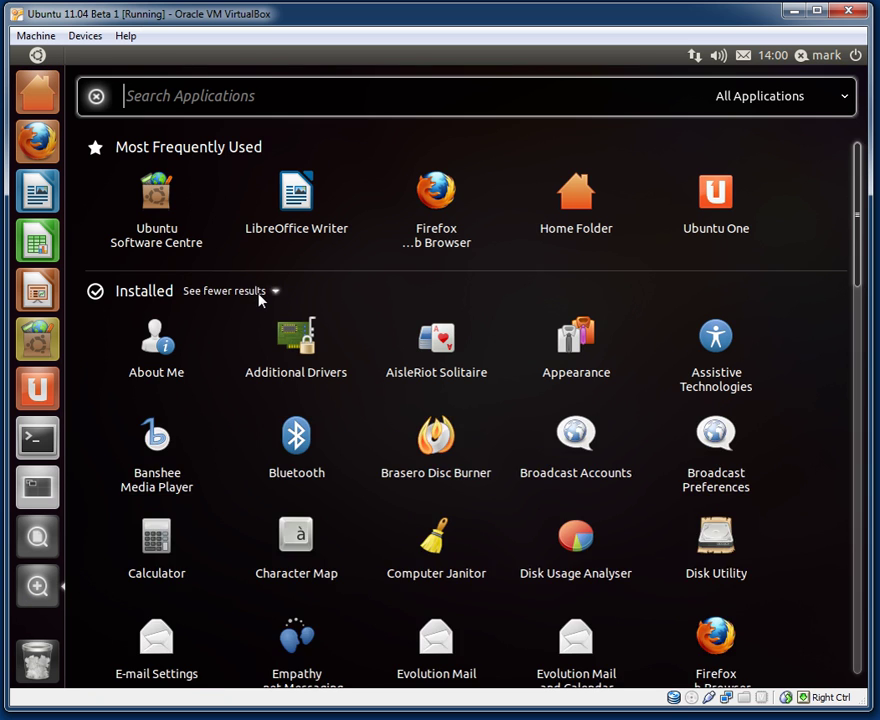
left_click_drag(860, 248, 856, 290)
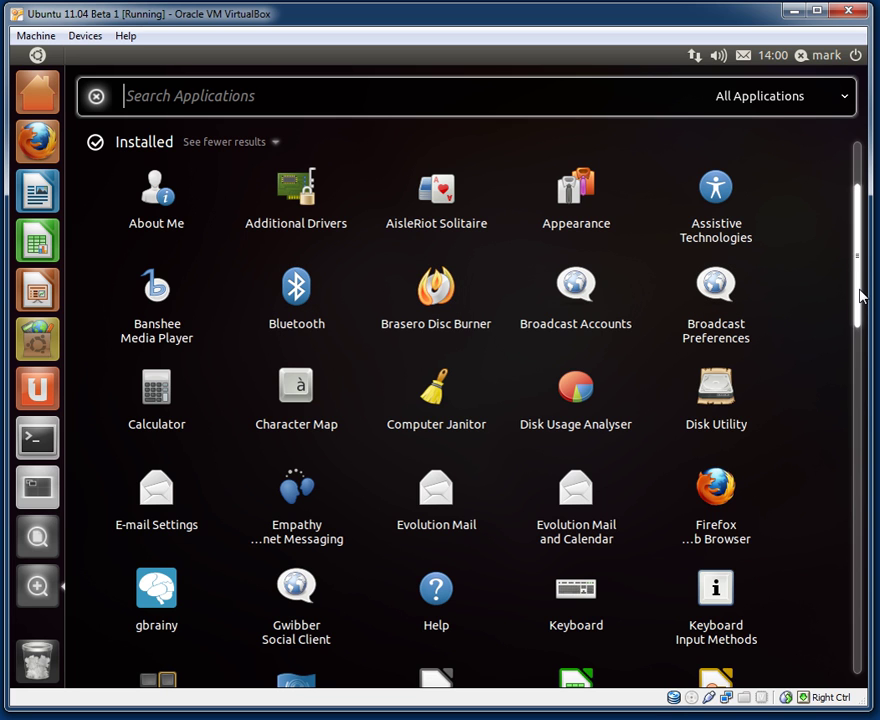
left_click_drag(856, 295, 849, 385)
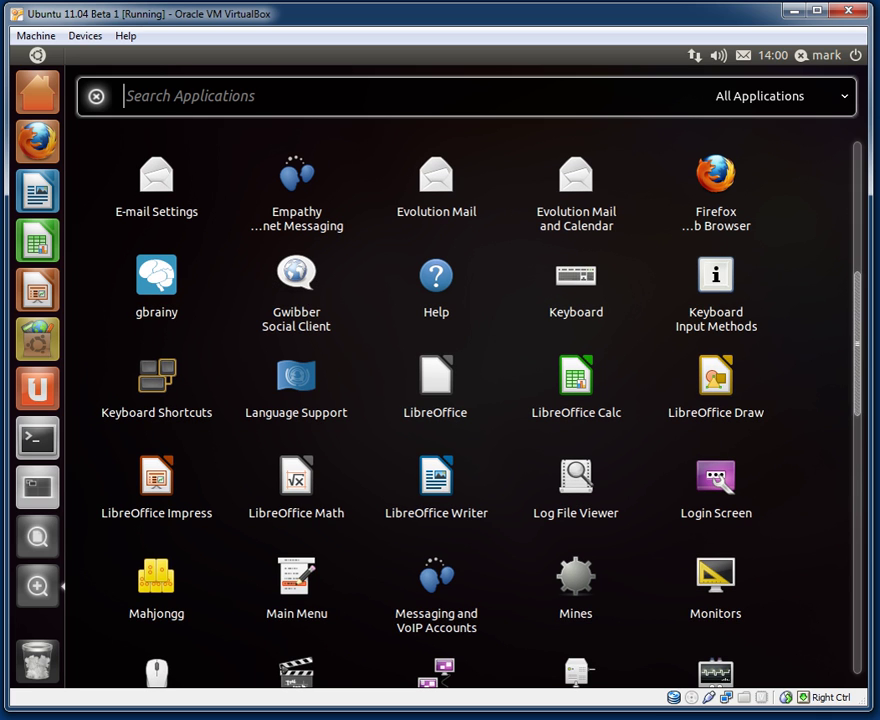
left_click_drag(860, 334, 857, 213)
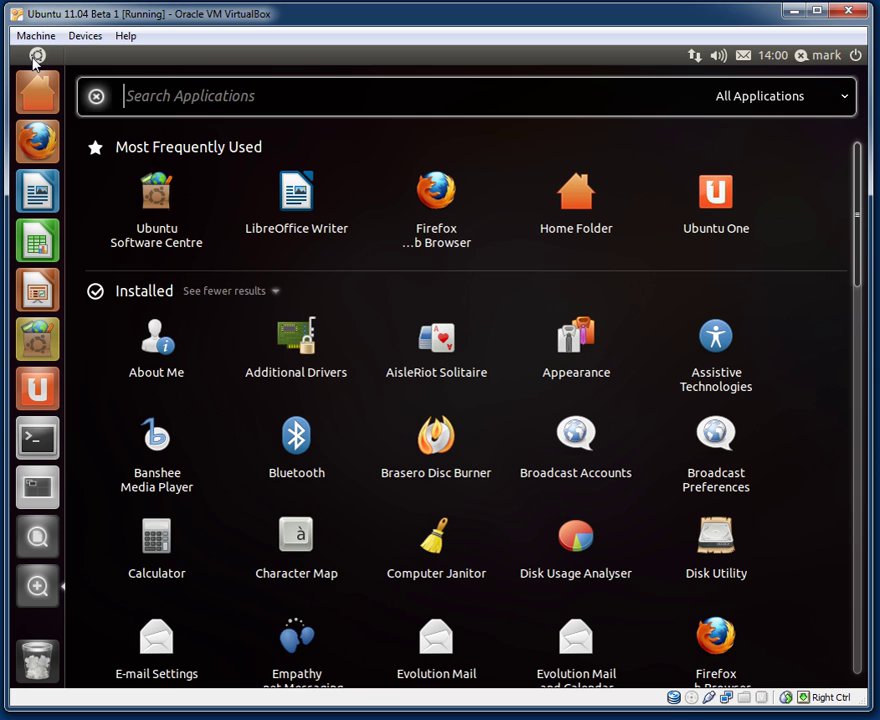
left_click(35, 57)
left_click_drag(206, 192, 462, 355)
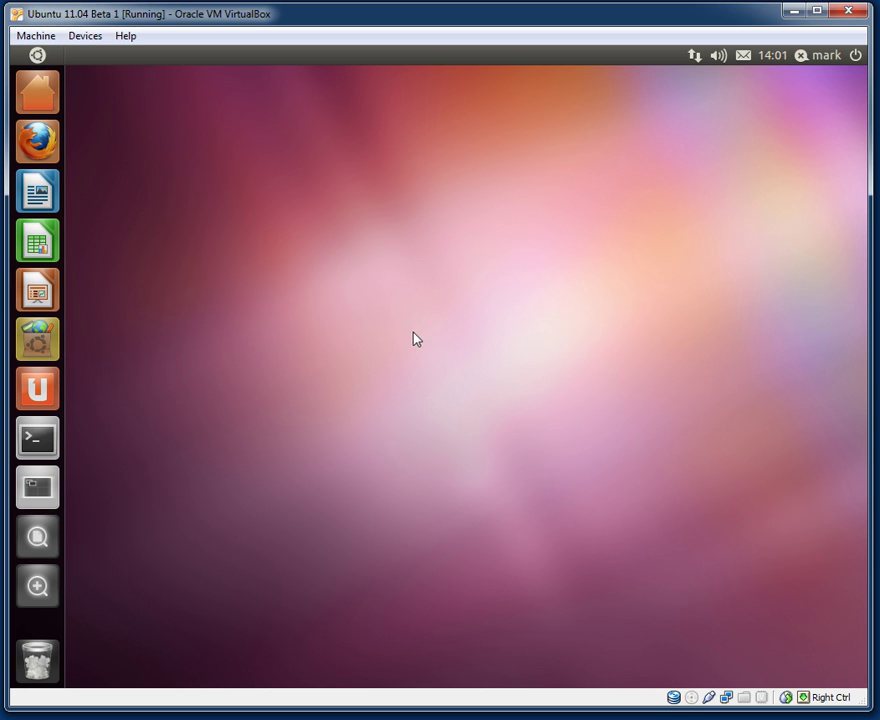